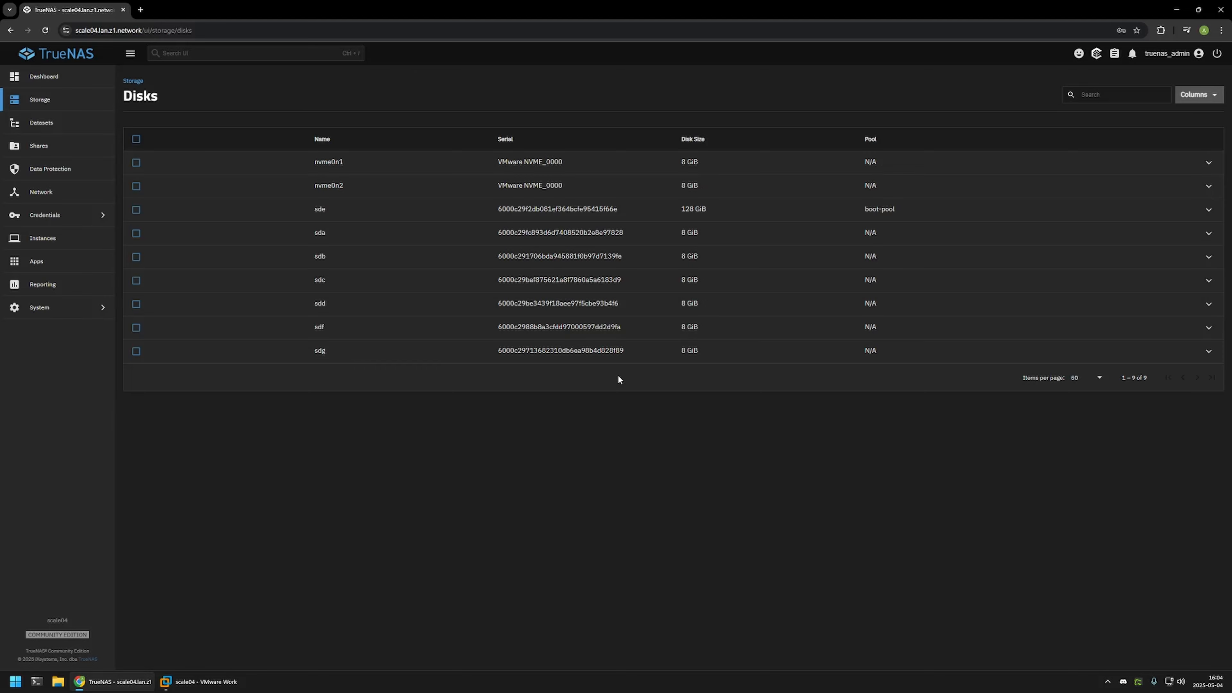
Shut down TrueNAS SCALE with reason Hardware Change, then switch to VMware Workstation.
{"action": "left_click", "coordinate": [1217, 53]}
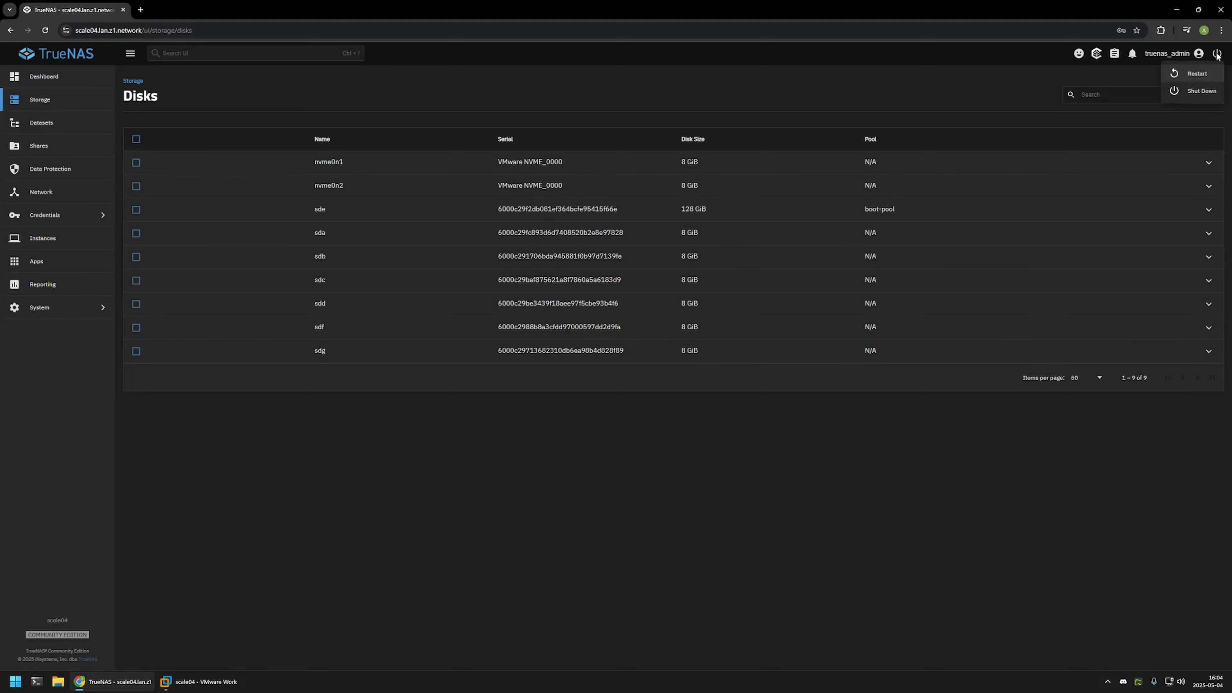
{"action": "left_click", "coordinate": [1208, 92]}
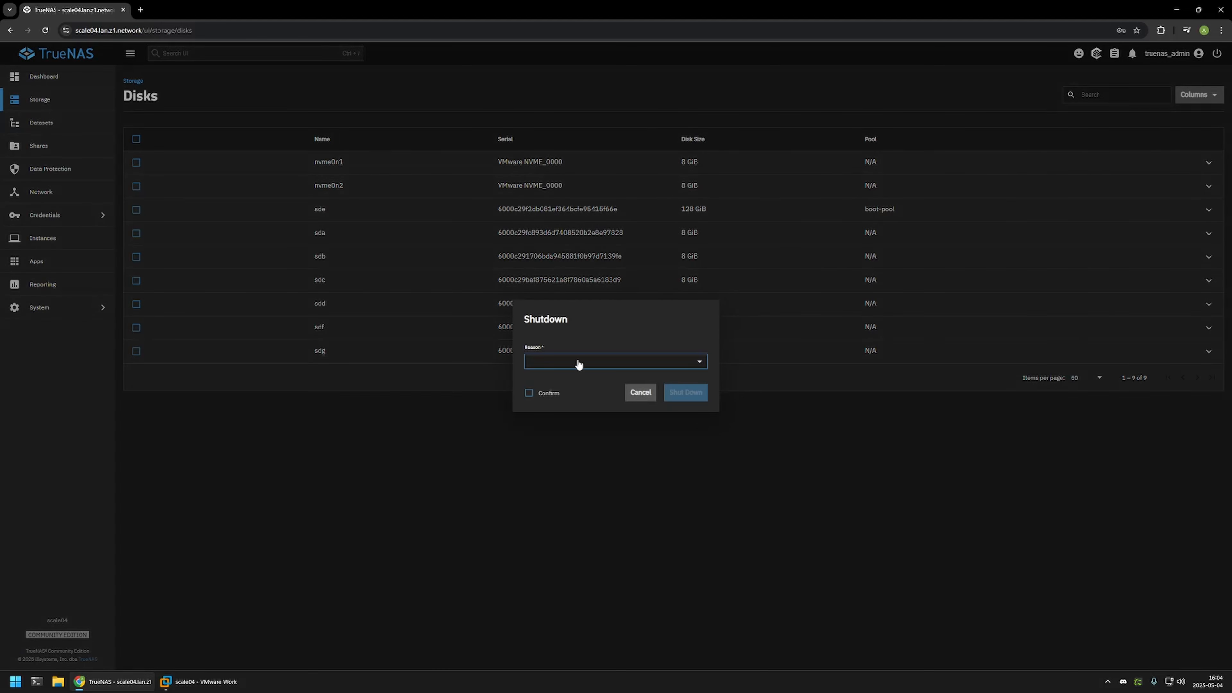
{"action": "left_click", "coordinate": [566, 367]}
{"action": "left_click", "coordinate": [582, 420]}
{"action": "left_click", "coordinate": [529, 393]}
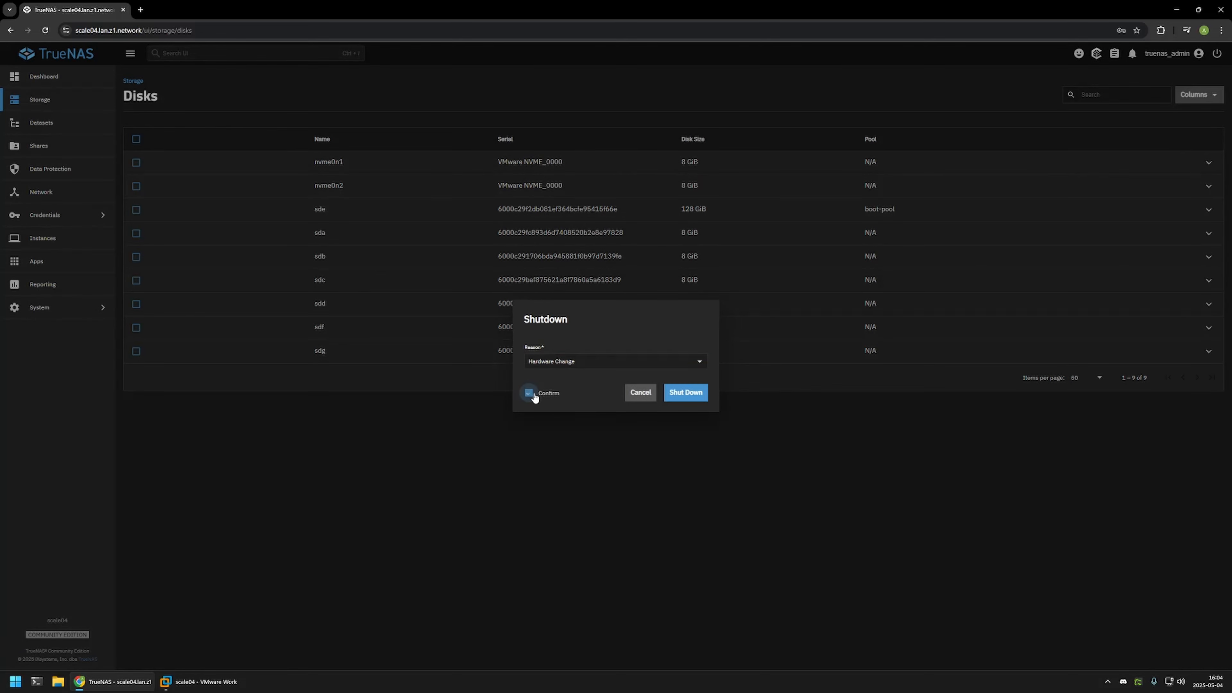
{"action": "left_click", "coordinate": [689, 393]}
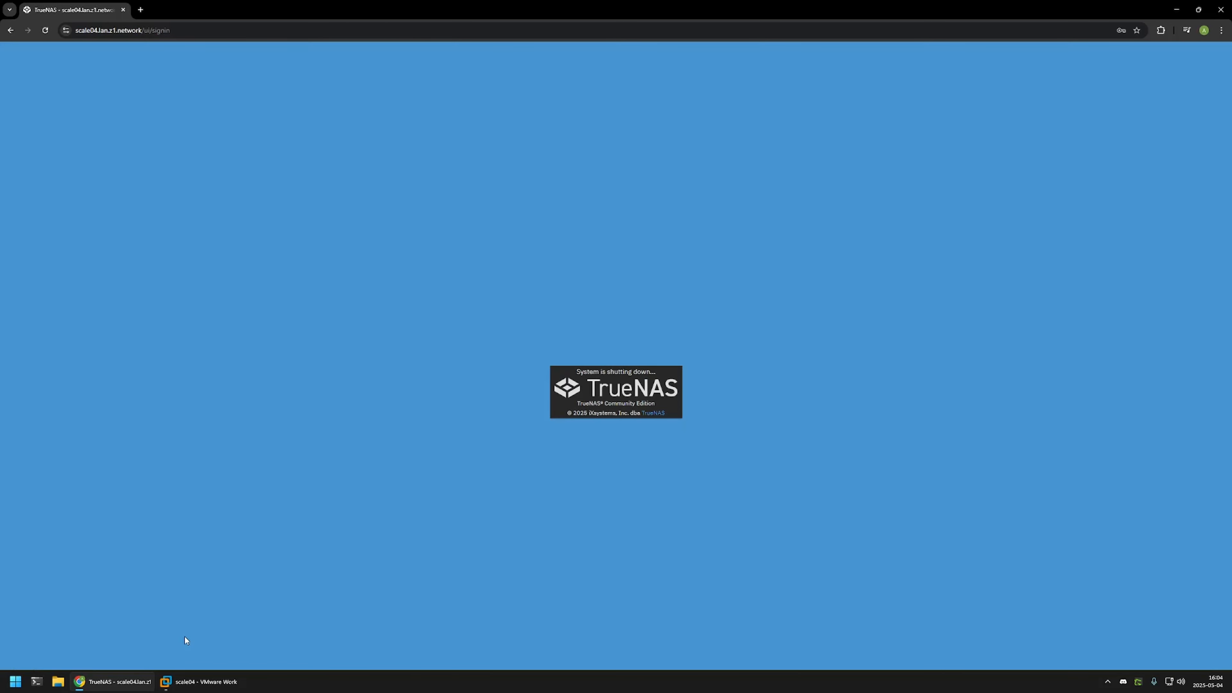
{"action": "left_click", "coordinate": [189, 681]}
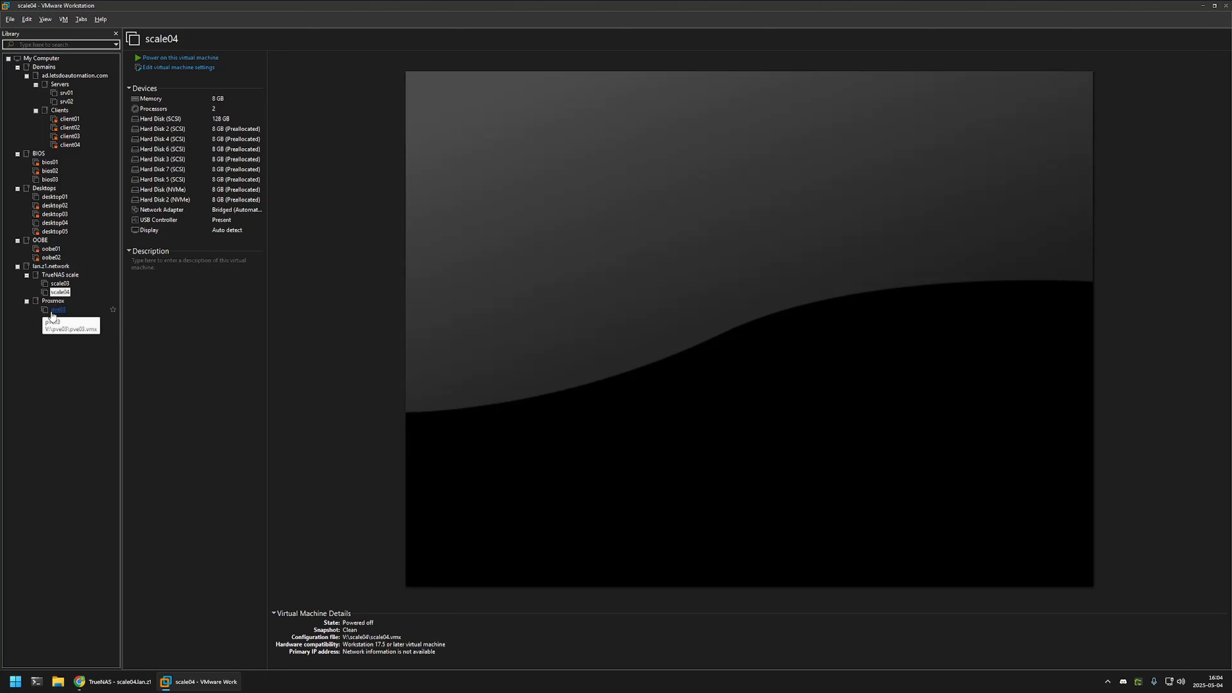
In scale04's settings, add a hard disk of type SCSI, choosing to create a new virtual disk.
{"action": "left_click", "coordinate": [190, 72]}
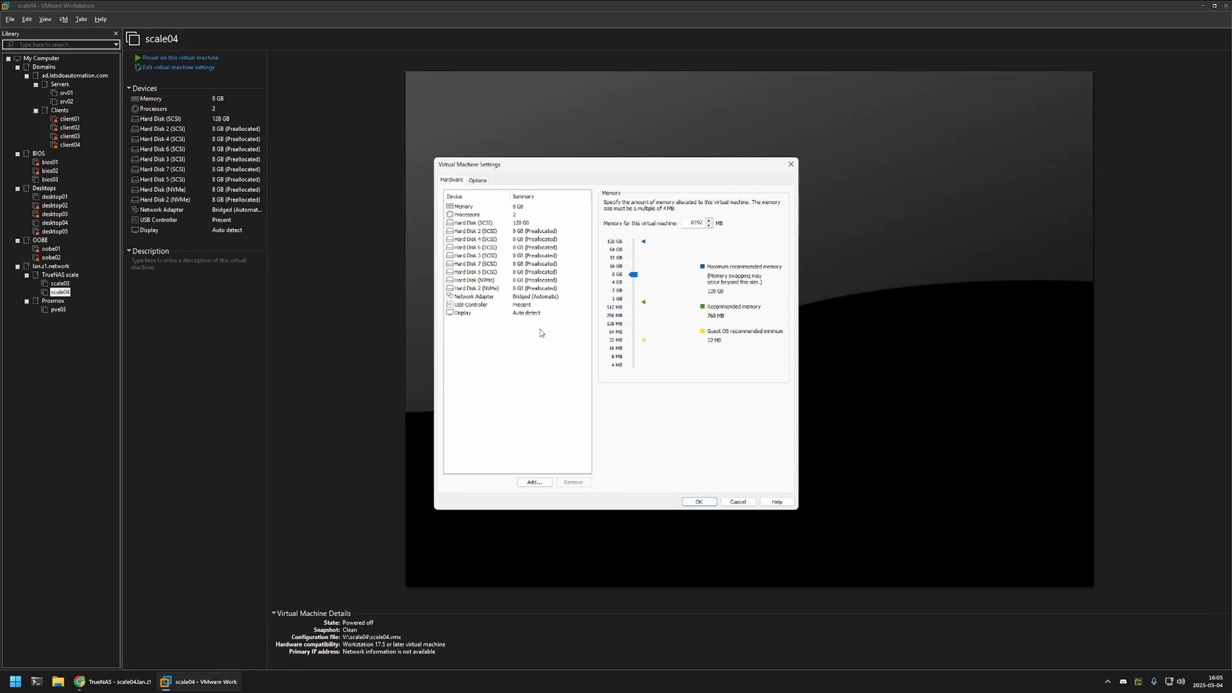
{"action": "left_click", "coordinate": [535, 481]}
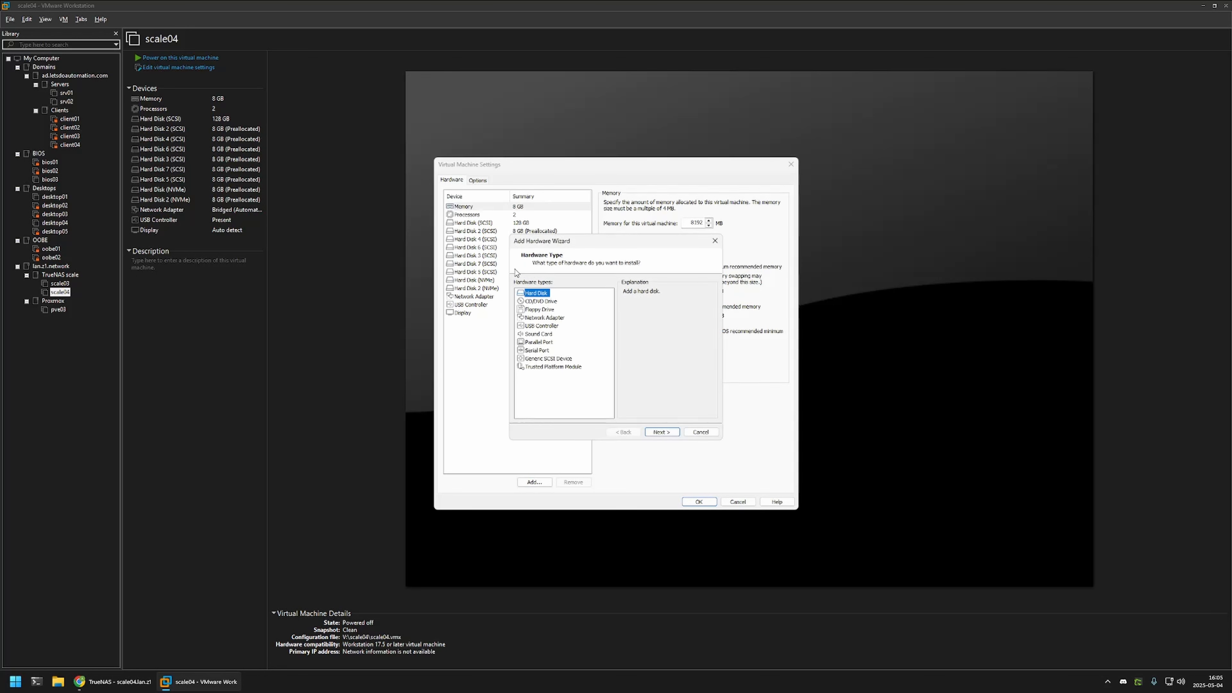
{"action": "left_click", "coordinate": [666, 433]}
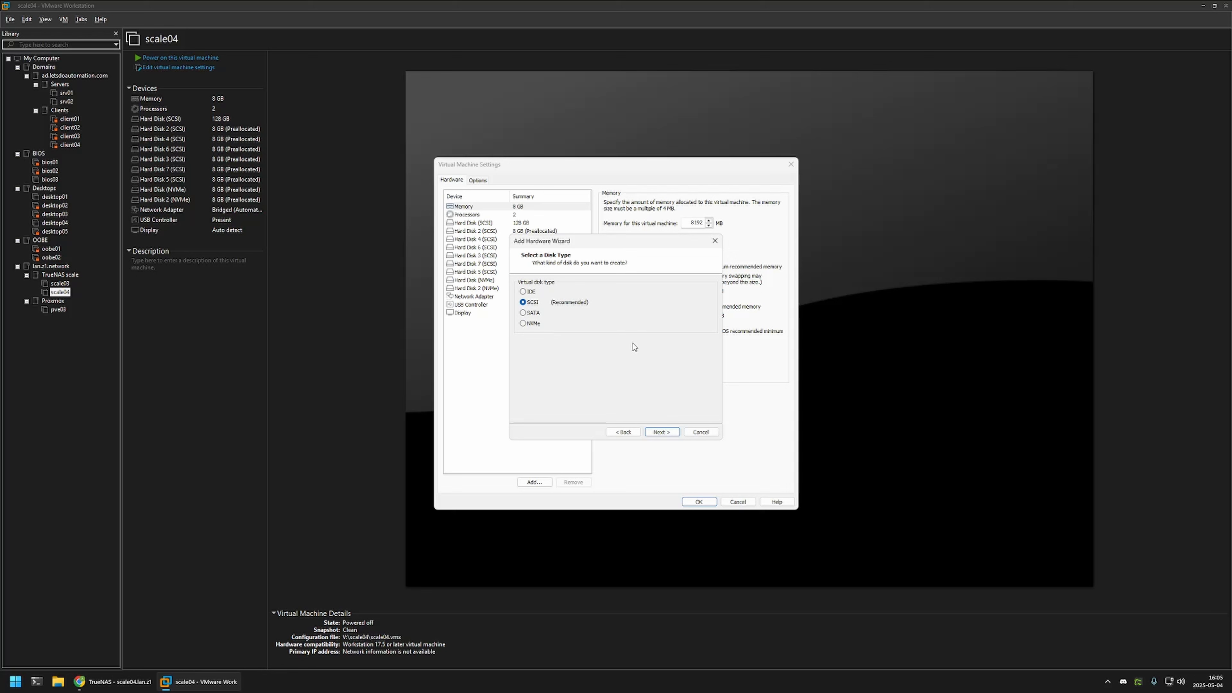
{"action": "left_click", "coordinate": [659, 431]}
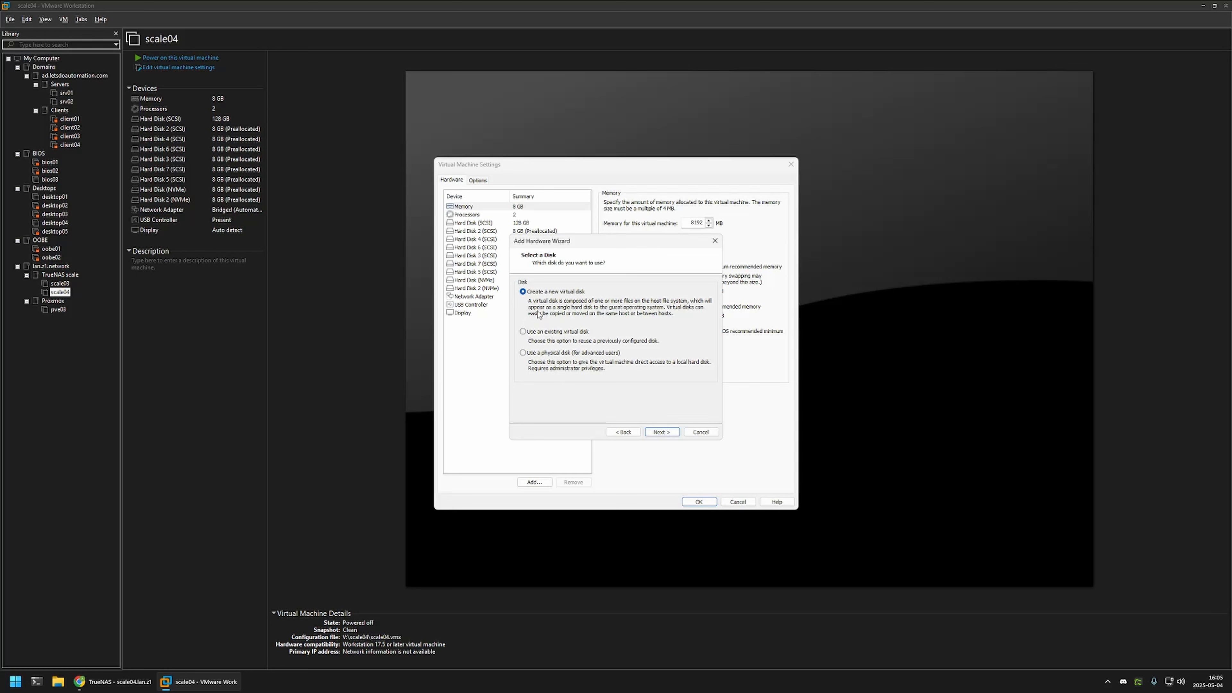
{"action": "left_click", "coordinate": [658, 432]}
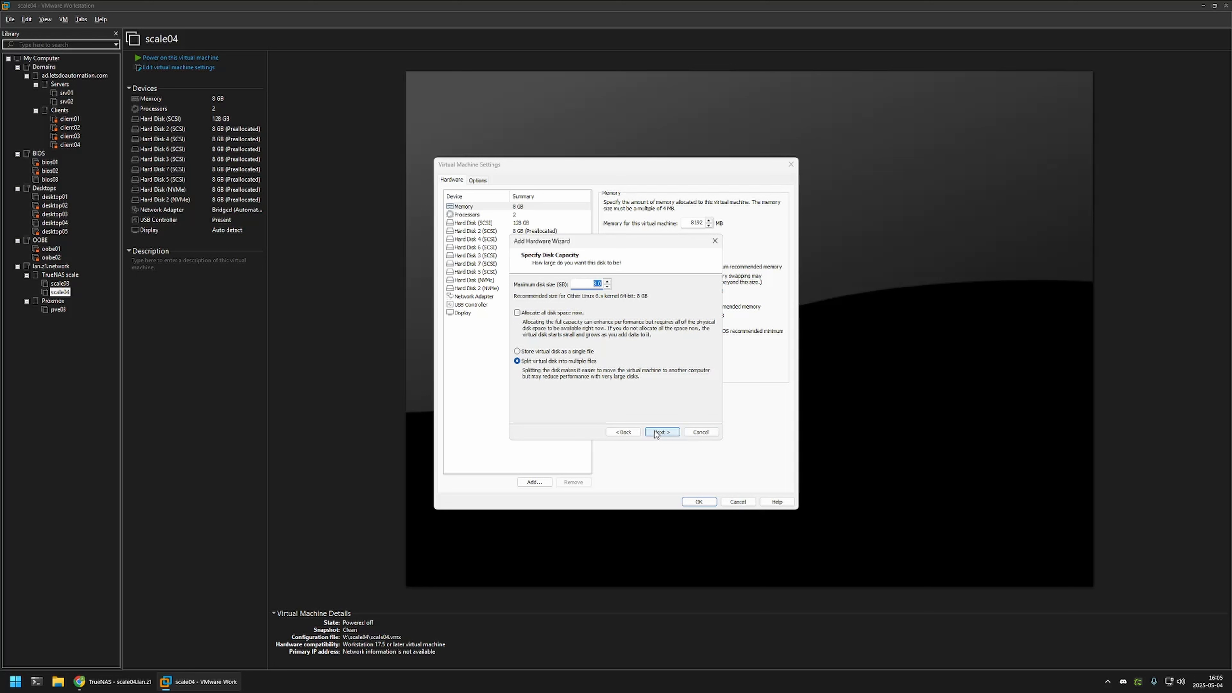
Preallocate the 8 GB capacity and create scale04-8.vmdk as the new SCSI disk.
{"action": "left_click", "coordinate": [544, 314]}
{"action": "left_click", "coordinate": [662, 431]}
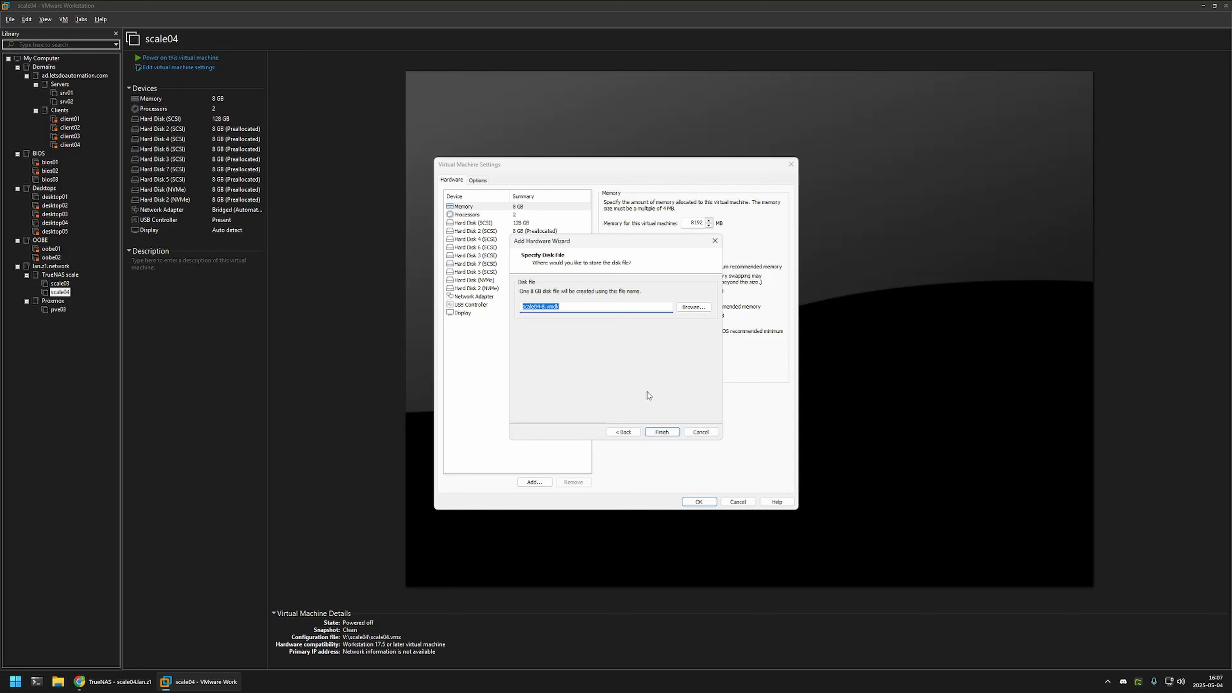
{"action": "left_click", "coordinate": [661, 432]}
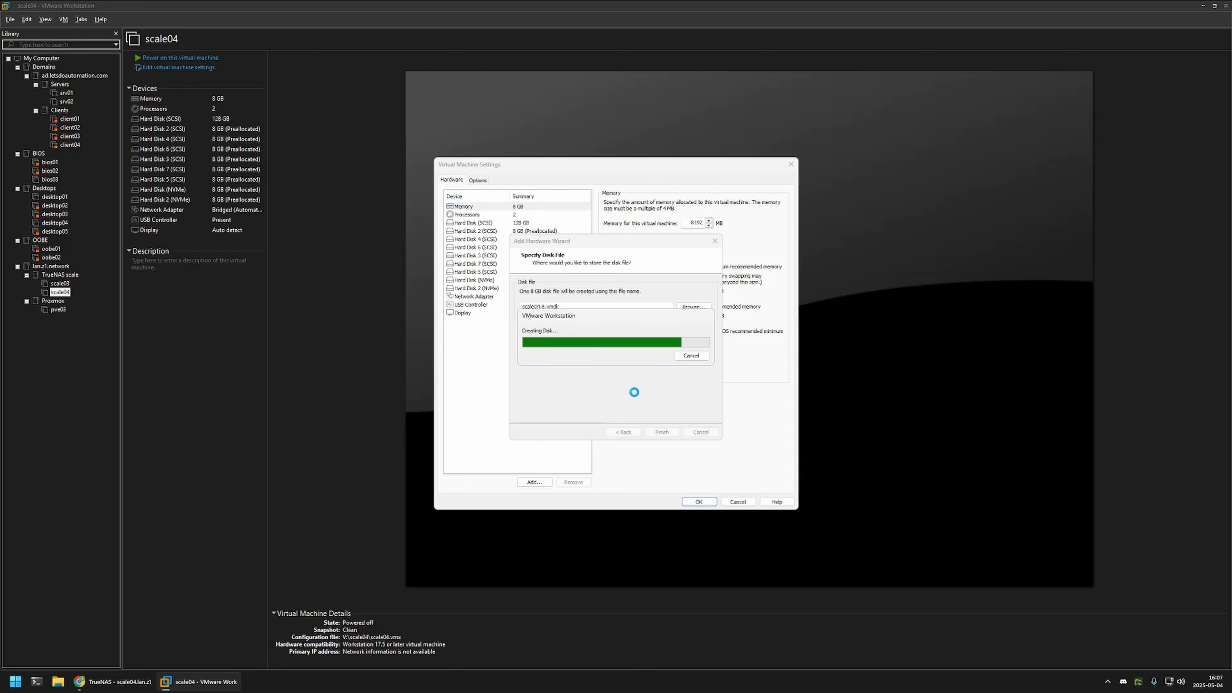
{"action": "left_click", "coordinate": [546, 368]}
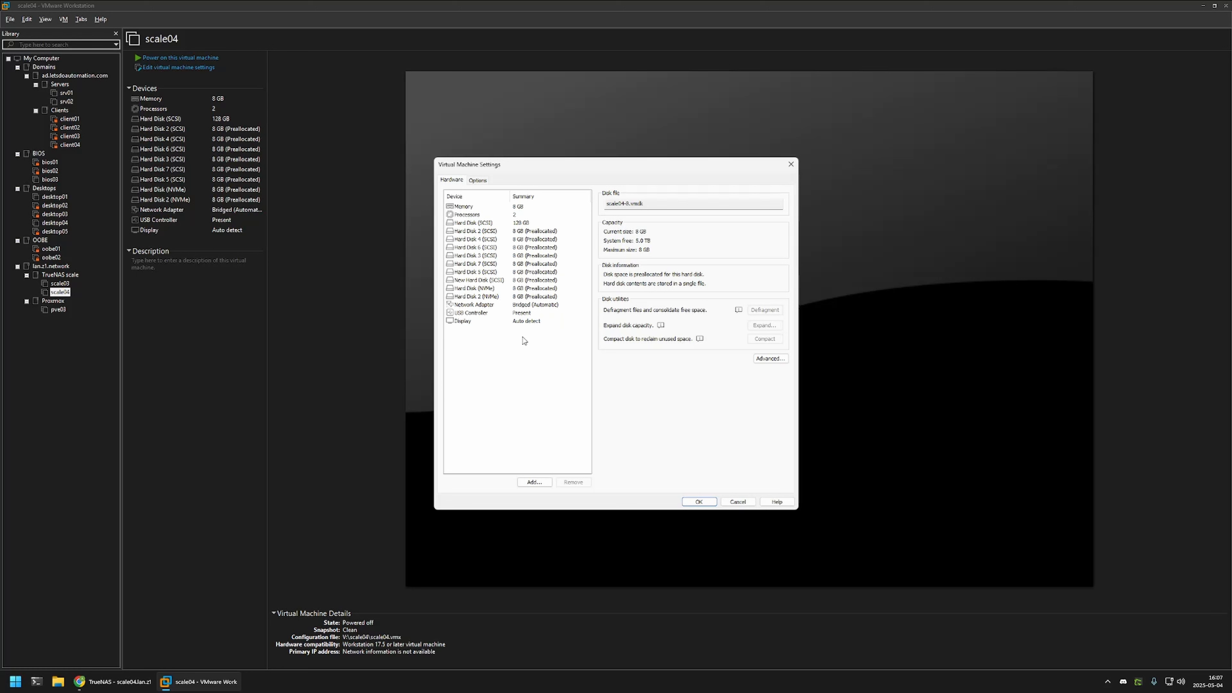
Add several more preallocated 8 GB SCSI hard disks to scale04.
{"action": "left_click", "coordinate": [535, 482]}
{"action": "left_click", "coordinate": [662, 432]}
{"action": "left_click", "coordinate": [526, 312]}
{"action": "left_click", "coordinate": [538, 350]}
{"action": "left_click", "coordinate": [662, 432]}
{"action": "left_click", "coordinate": [535, 482]}
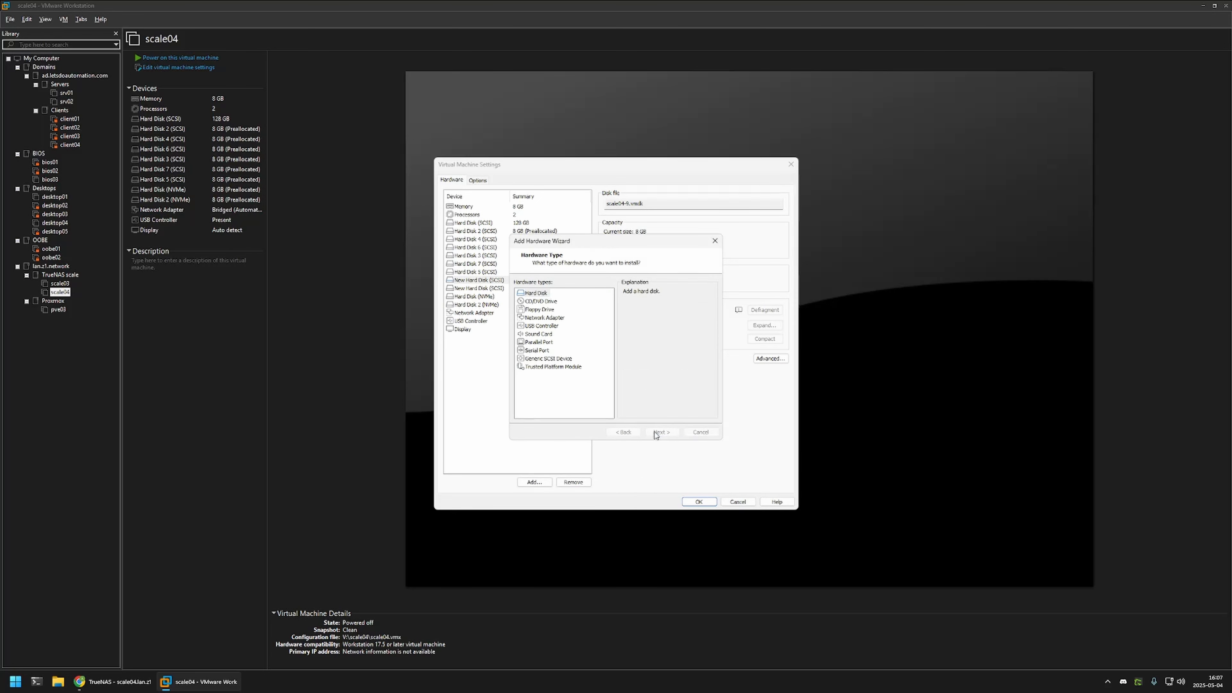
{"action": "left_click", "coordinate": [663, 432]}
{"action": "left_click", "coordinate": [662, 432]}
{"action": "left_click", "coordinate": [534, 482]}
{"action": "left_click", "coordinate": [662, 432]}
{"action": "left_click", "coordinate": [662, 431]}
{"action": "left_click", "coordinate": [532, 482]}
{"action": "left_click", "coordinate": [662, 432]}
Add the last 8 GB SCSI disk and save scale04's settings.
{"action": "left_click", "coordinate": [655, 432]}
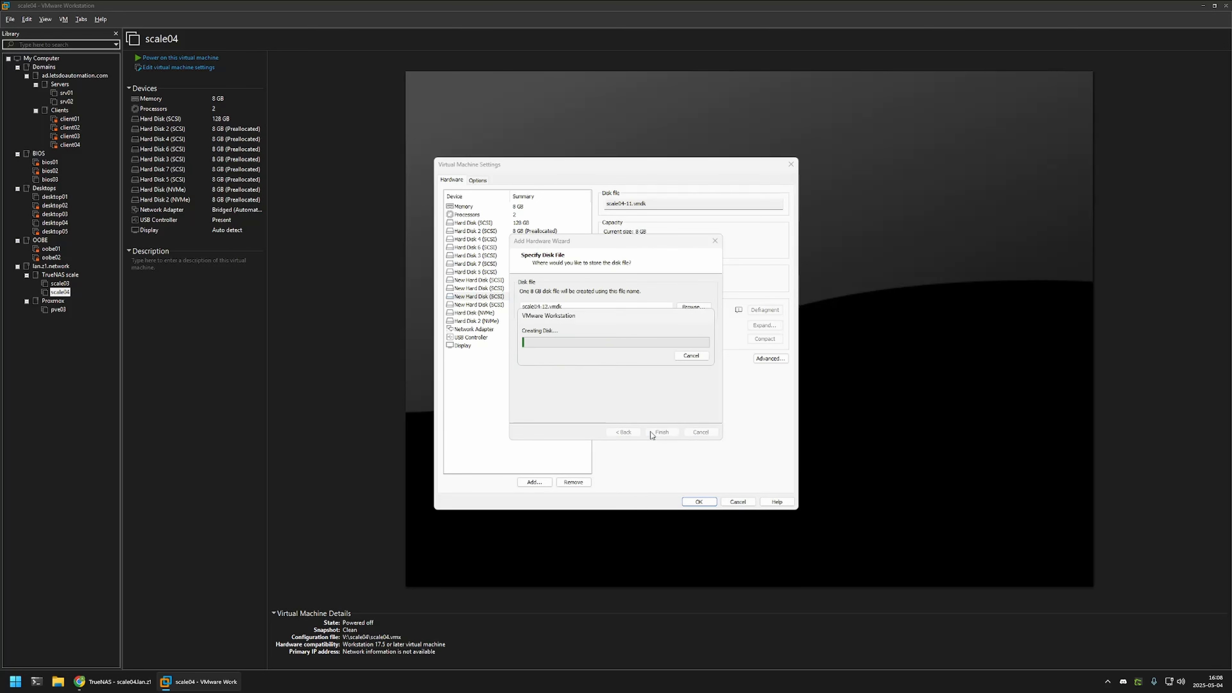
{"action": "left_click", "coordinate": [535, 482]}
{"action": "left_click", "coordinate": [658, 433]}
{"action": "left_click", "coordinate": [661, 432]}
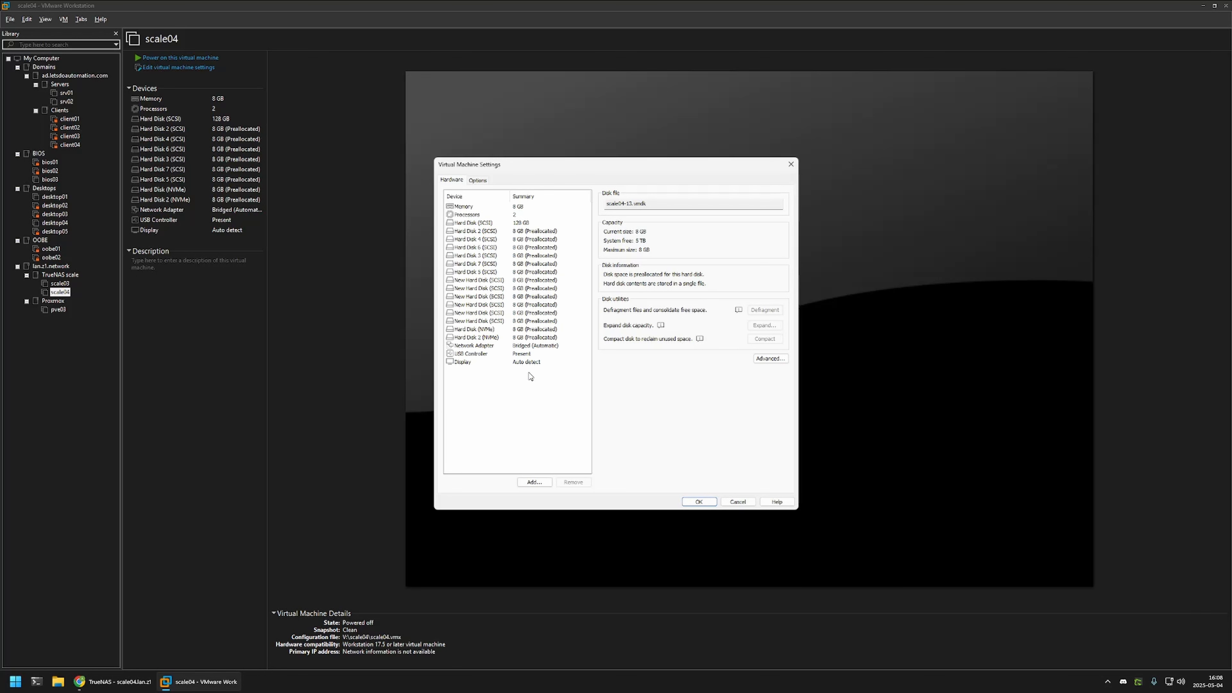
{"action": "left_click", "coordinate": [703, 502]}
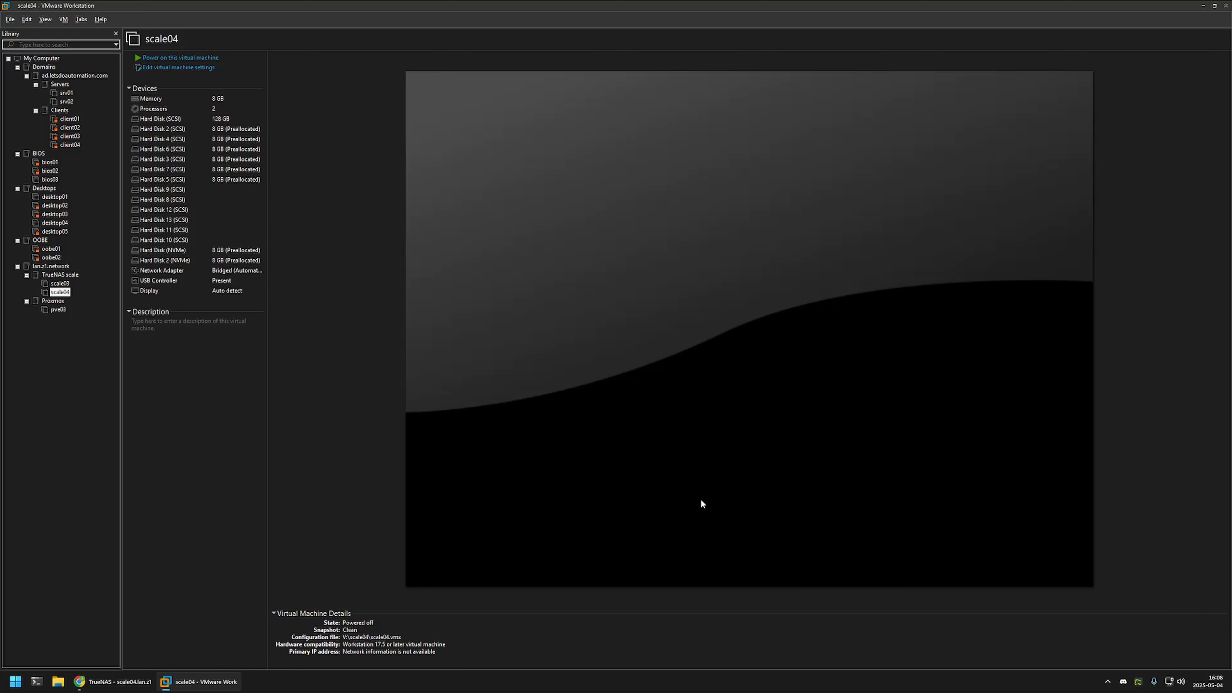
Boot scale04 to the TrueNAS console menu, then go back to the TrueNAS browser page.
{"action": "left_click", "coordinate": [198, 57]}
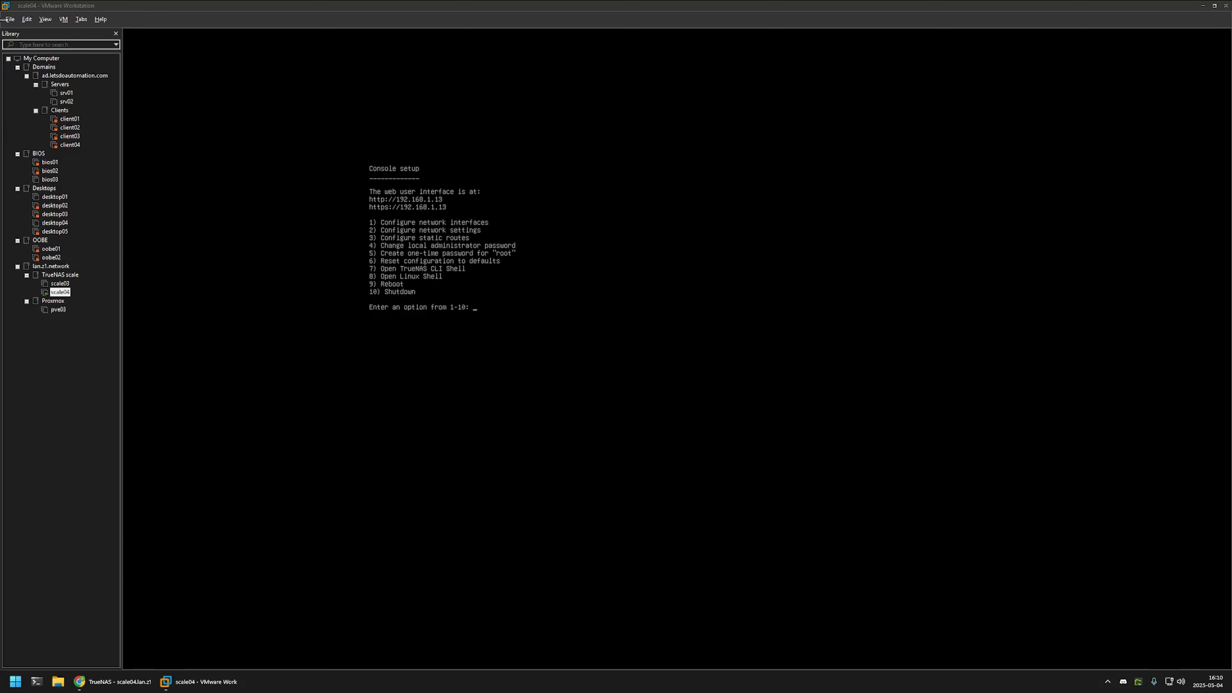
{"action": "left_click", "coordinate": [113, 682]}
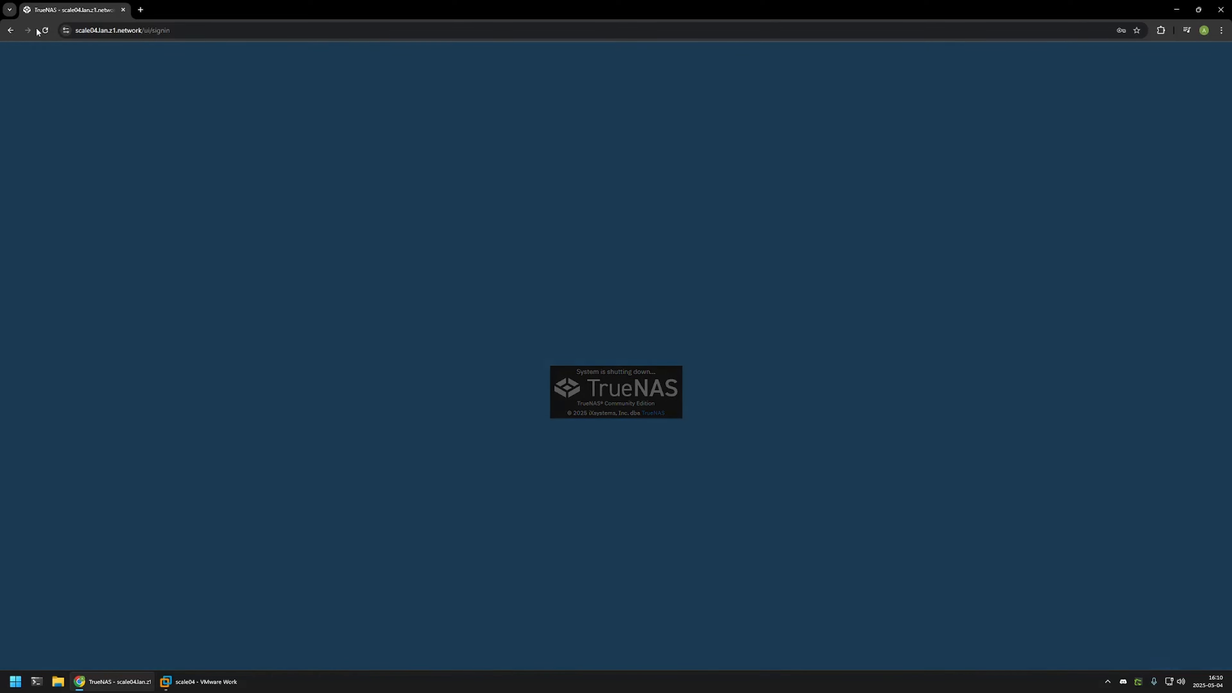
Reload and sign in to TrueNAS, then review the disk rows sda through sdi on the Disks page.
{"action": "left_click", "coordinate": [44, 30]}
{"action": "left_click", "coordinate": [652, 439]}
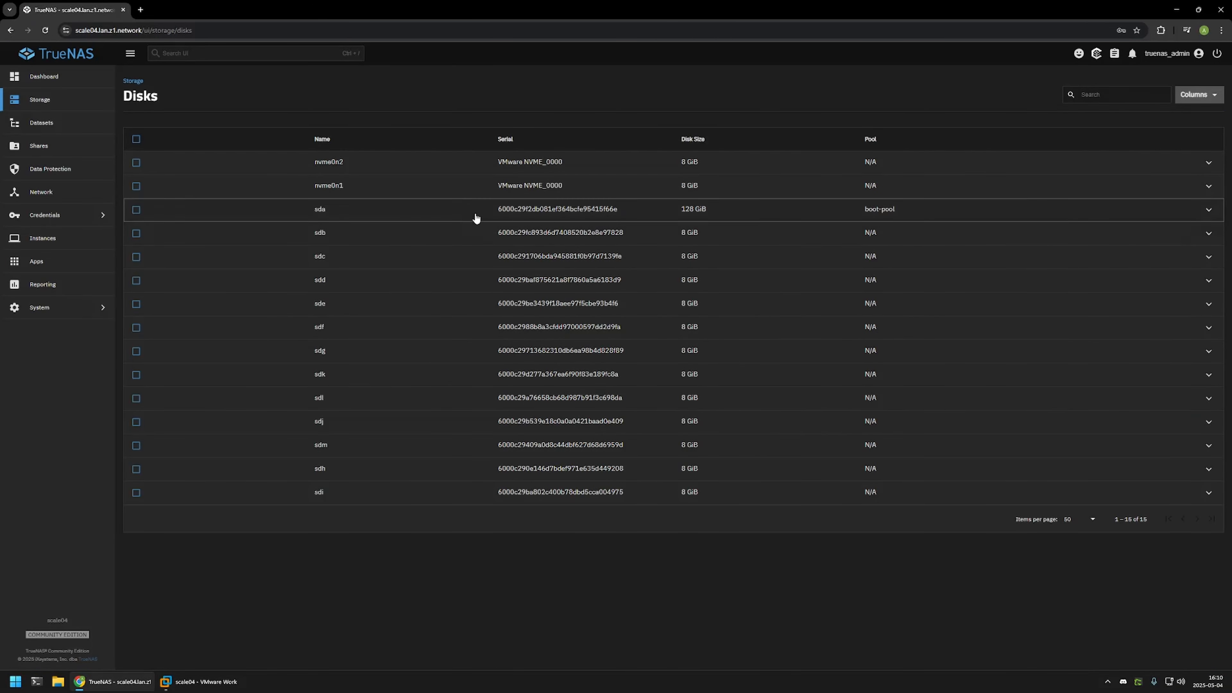
{"action": "left_click_drag", "start_coordinate": [476, 218], "coordinate": [630, 514]}
{"action": "left_click", "coordinate": [613, 523]}
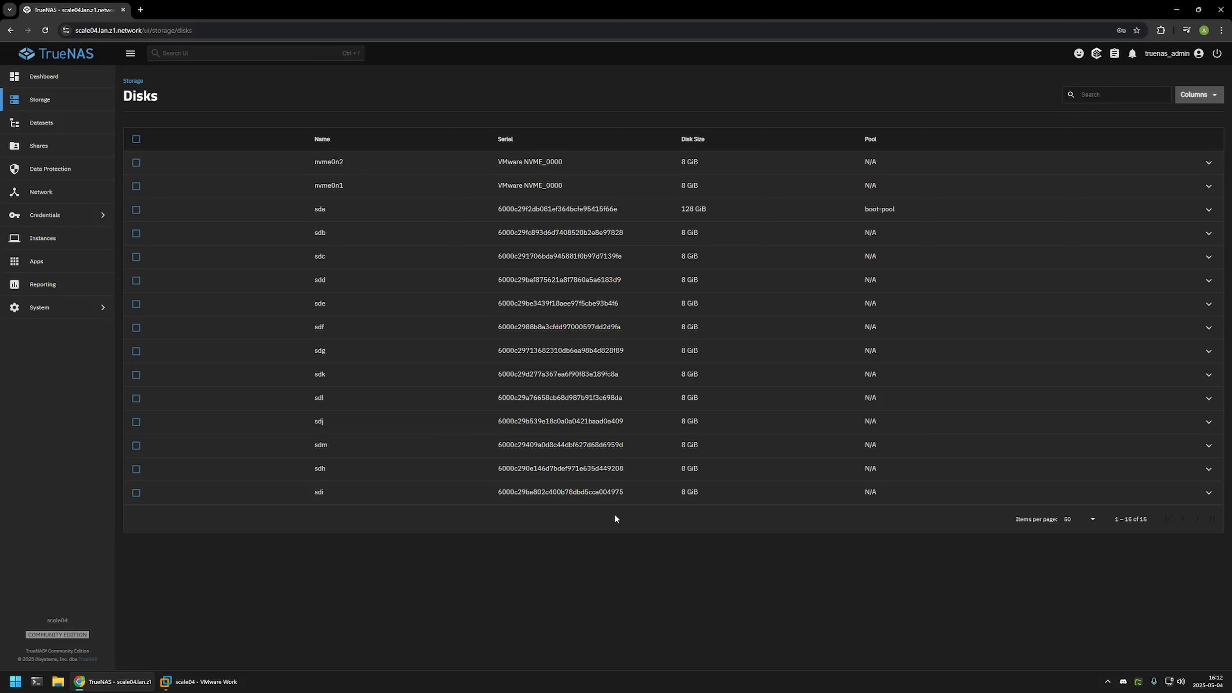
Open desktop01's settings and begin adding a new SCSI virtual hard disk.
{"action": "left_click", "coordinate": [216, 683]}
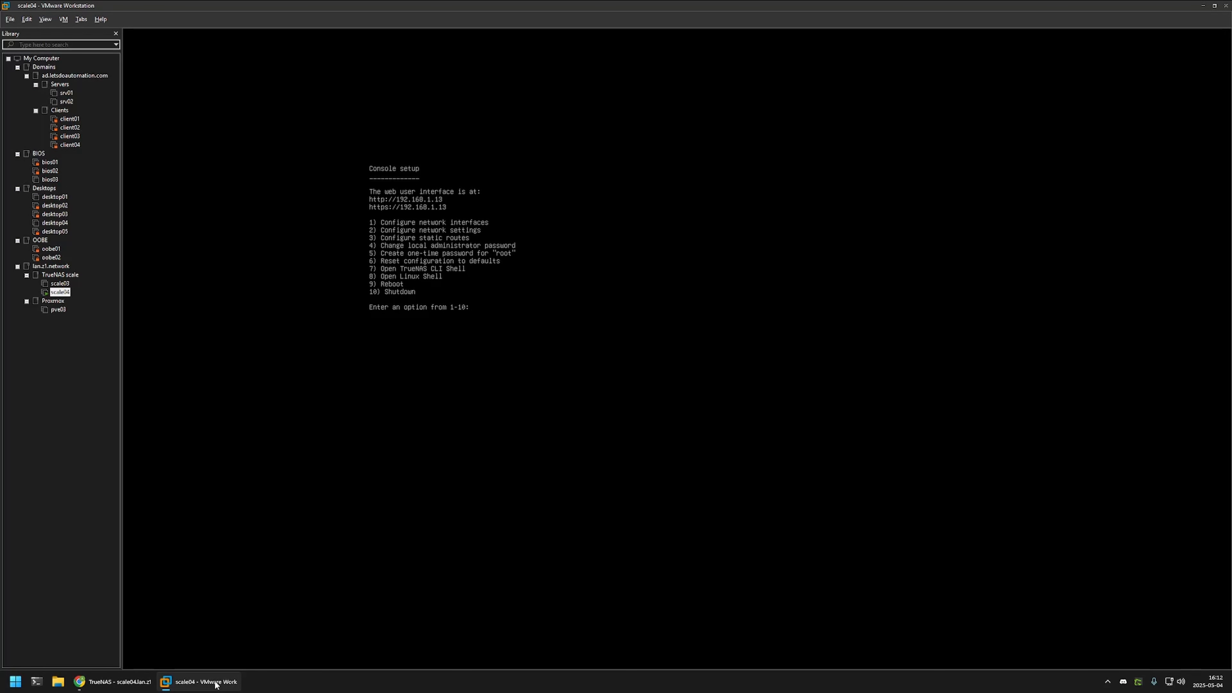
{"action": "left_click", "coordinate": [58, 198]}
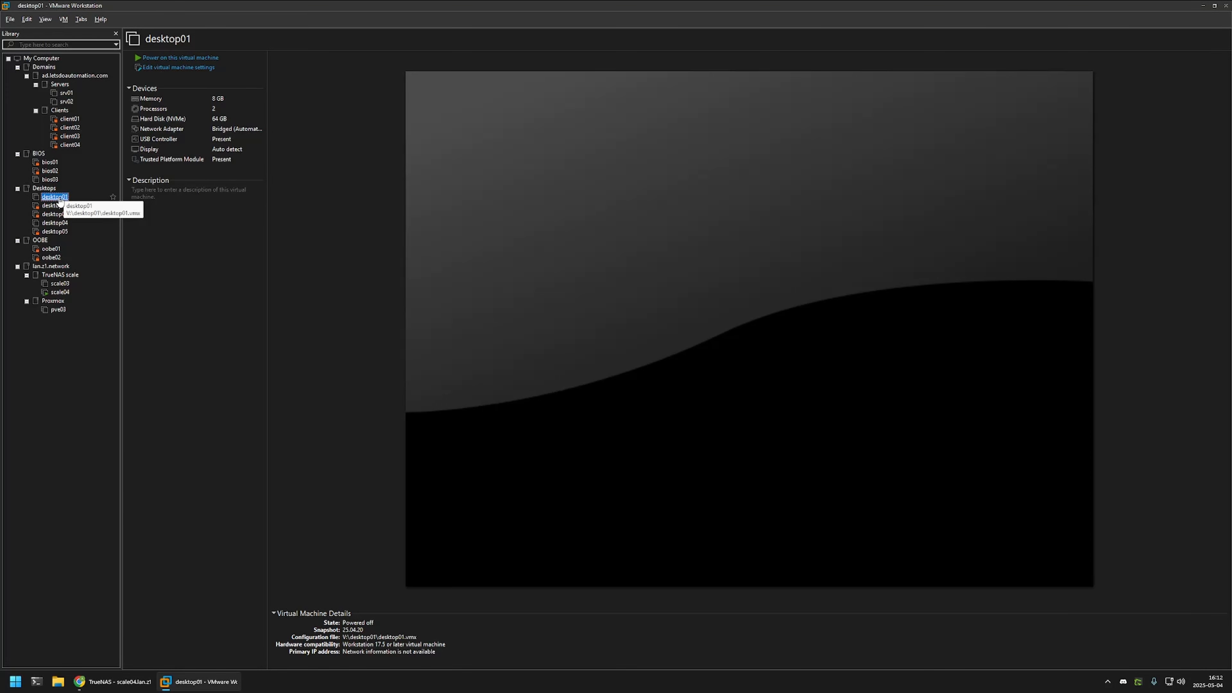
{"action": "left_click", "coordinate": [163, 68]}
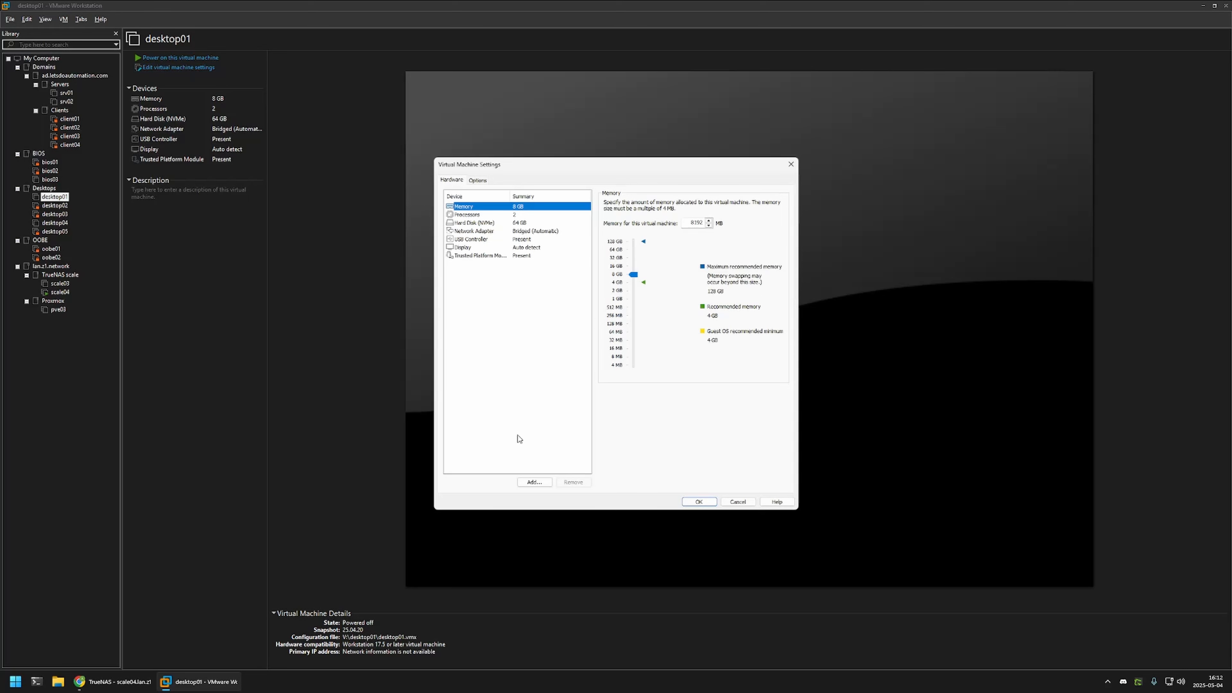
{"action": "left_click", "coordinate": [534, 482]}
{"action": "left_click", "coordinate": [661, 433]}
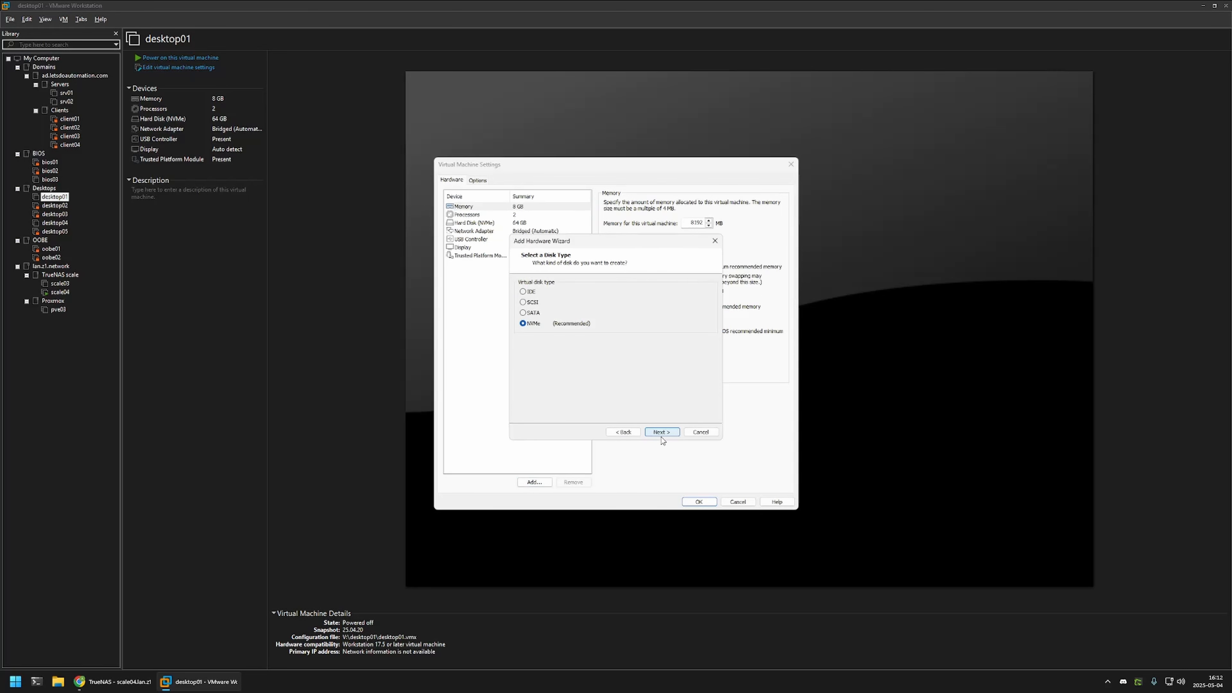
{"action": "left_click", "coordinate": [661, 434]}
{"action": "left_click", "coordinate": [630, 433]}
{"action": "left_click", "coordinate": [661, 432]}
{"action": "left_click", "coordinate": [662, 432]}
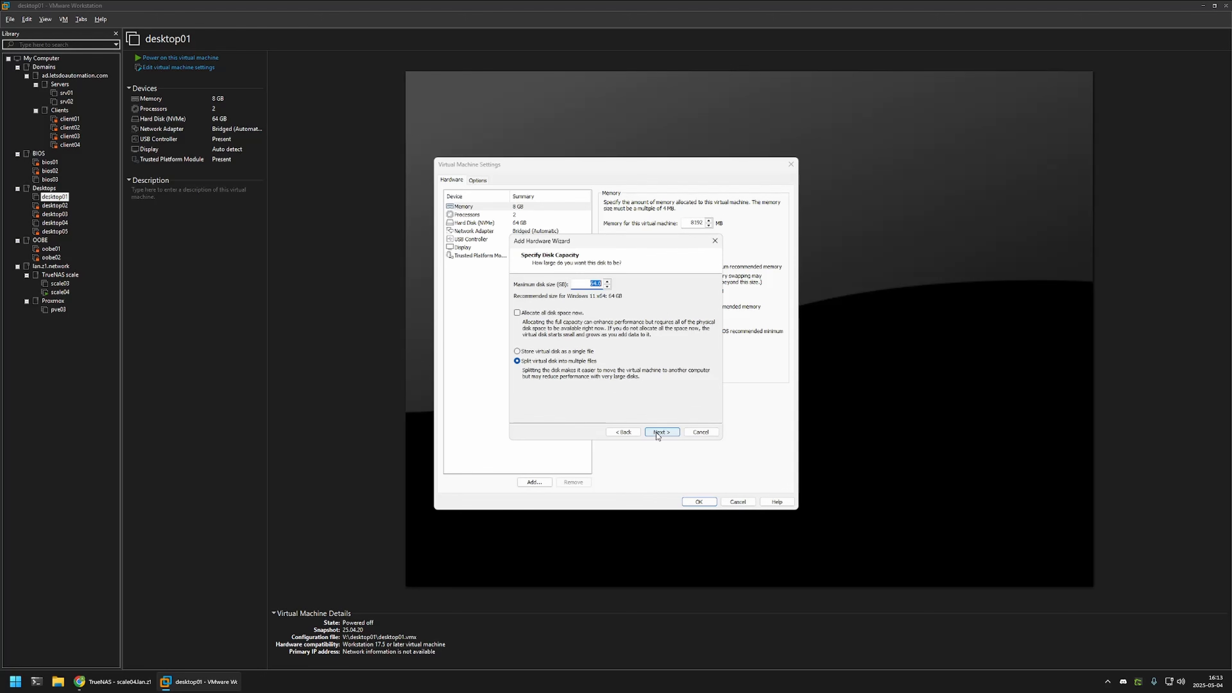
Make the disk 8 GB, preallocated and stored as a single file, then save the settings.
{"action": "left_click", "coordinate": [529, 313]}
{"action": "left_click", "coordinate": [547, 352]}
{"action": "left_click", "coordinate": [585, 282]}
{"action": "type", "text": "8"}
{"action": "left_click", "coordinate": [665, 432]}
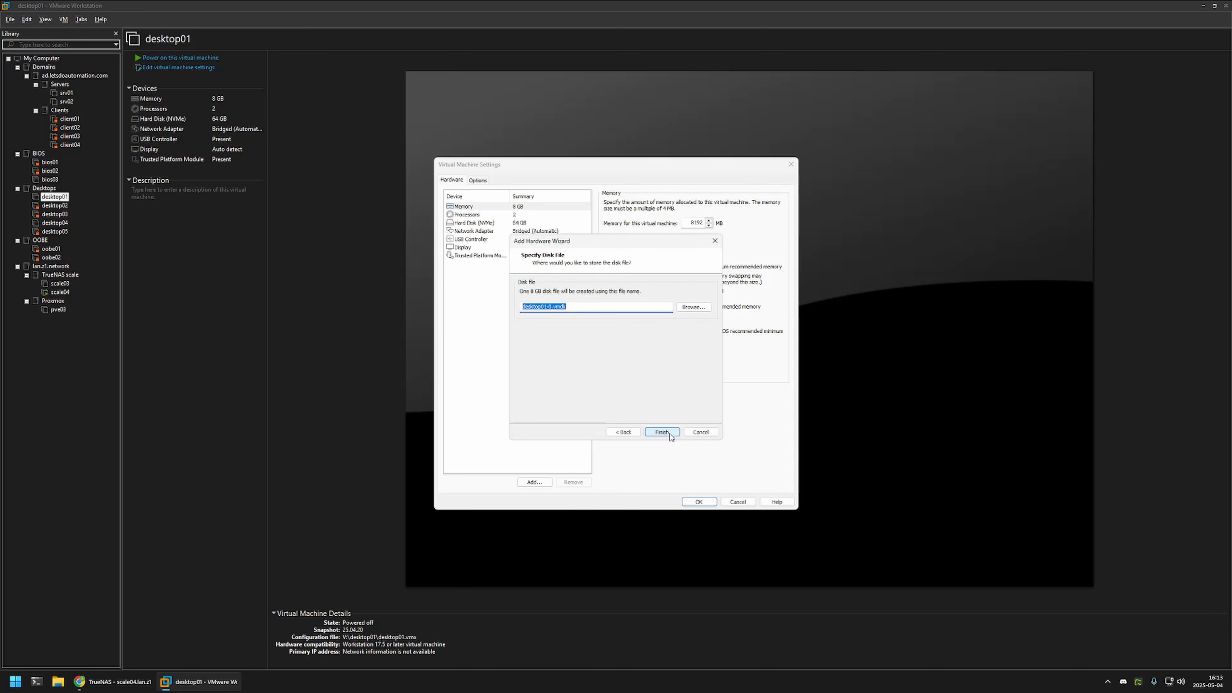
{"action": "left_click", "coordinate": [670, 434]}
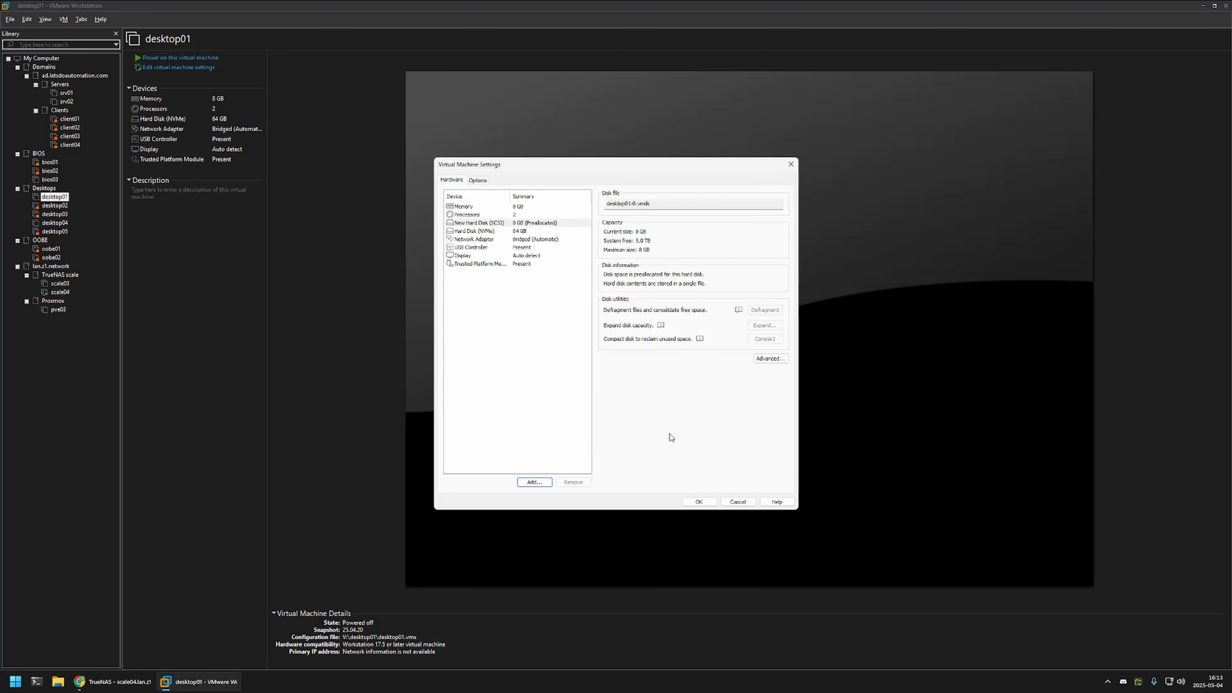
{"action": "left_click", "coordinate": [699, 502]}
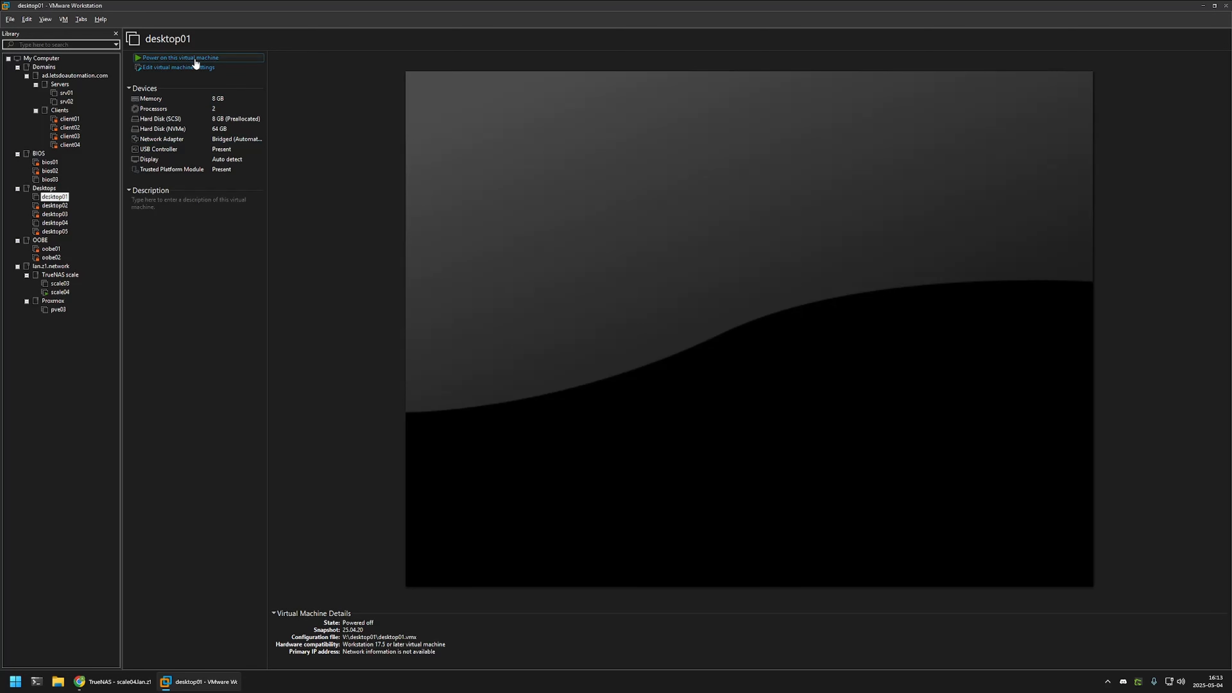
Power on desktop01 and view This PC in File Explorer, showing only Local Disk (C:).
{"action": "left_click", "coordinate": [189, 58]}
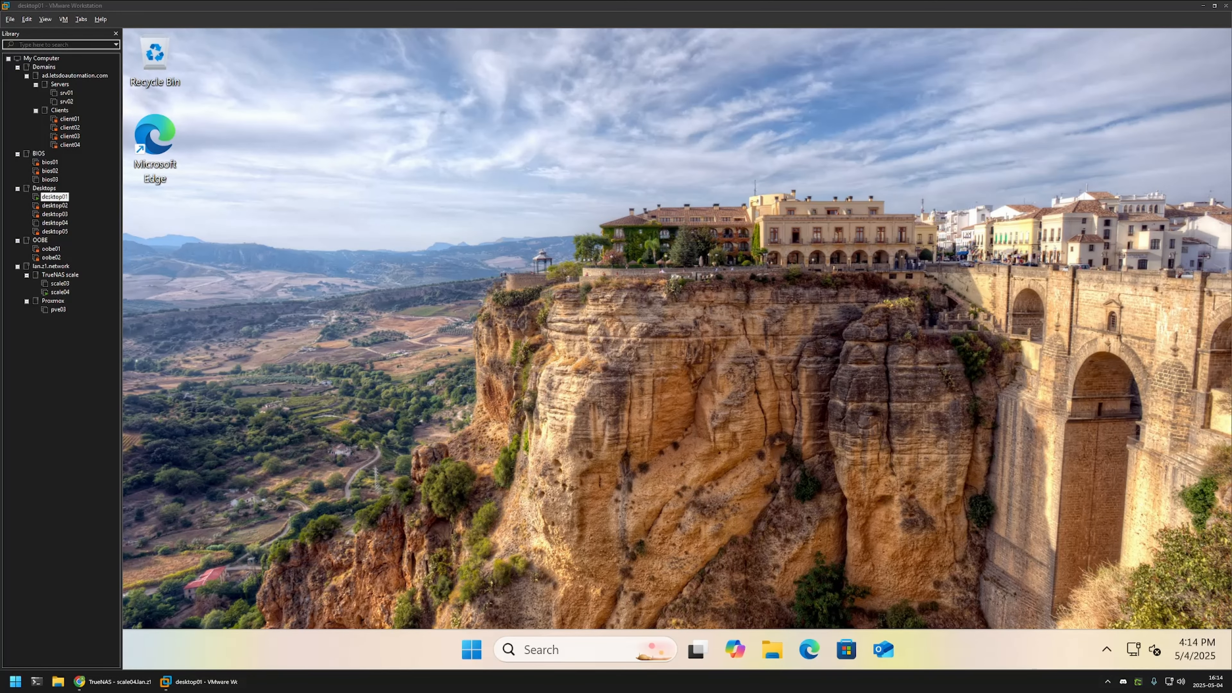
{"action": "left_click", "coordinate": [771, 650]}
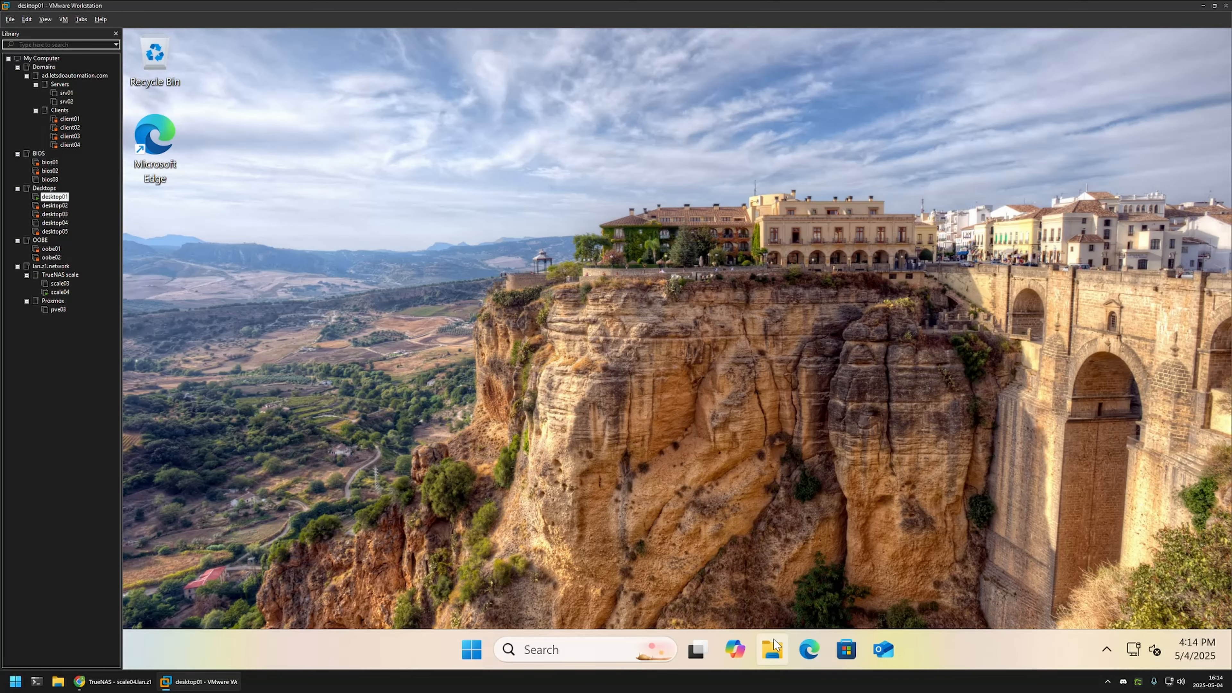
{"action": "left_click", "coordinate": [291, 512]}
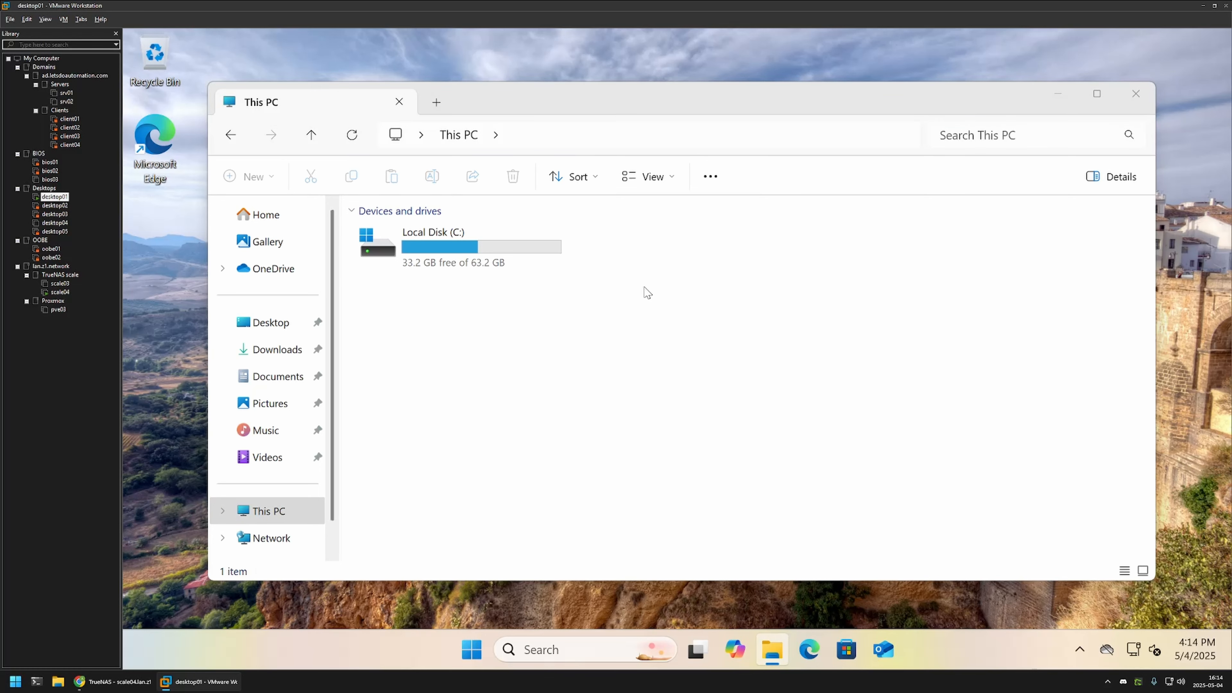
Search Start for 'disk mana' and launch Disk Management.
{"action": "left_click", "coordinate": [473, 646]}
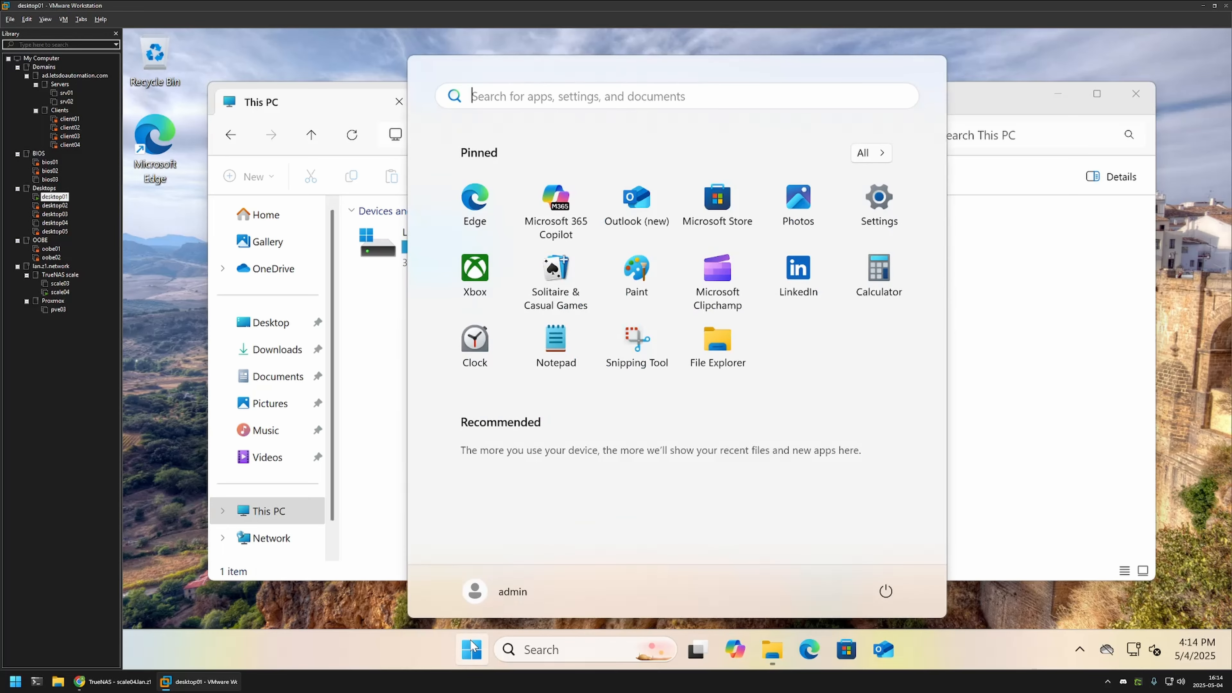
{"action": "type", "text": "d"}
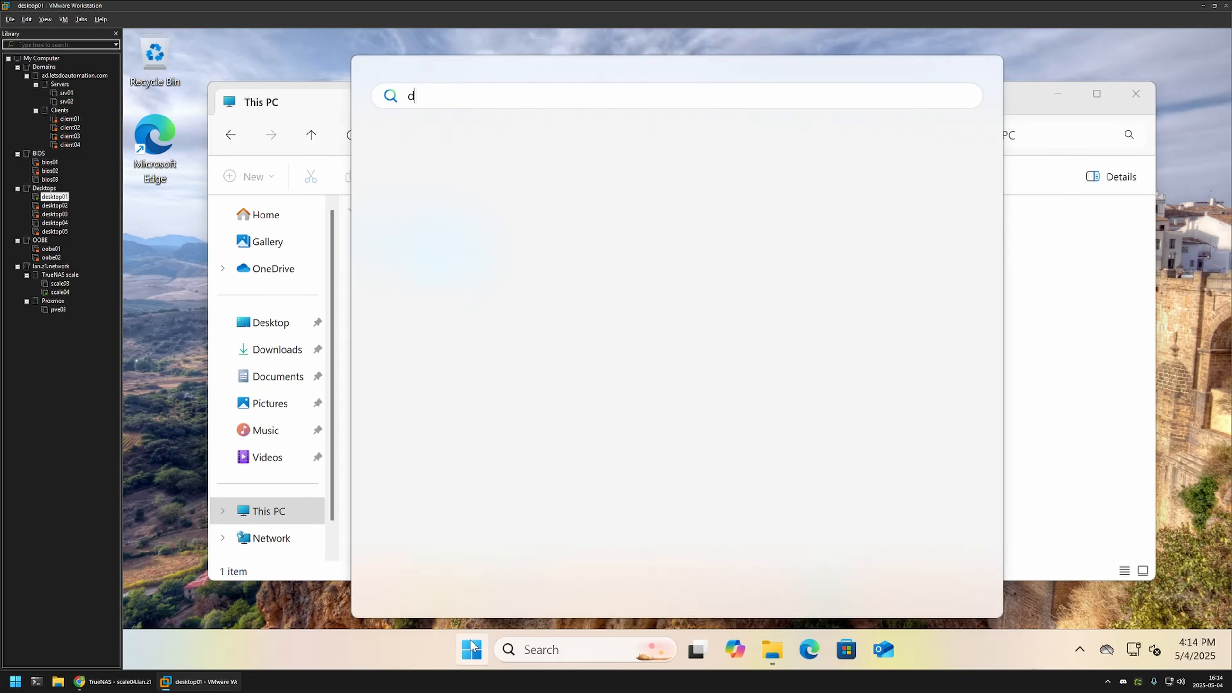
{"action": "type", "text": "isk mana"}
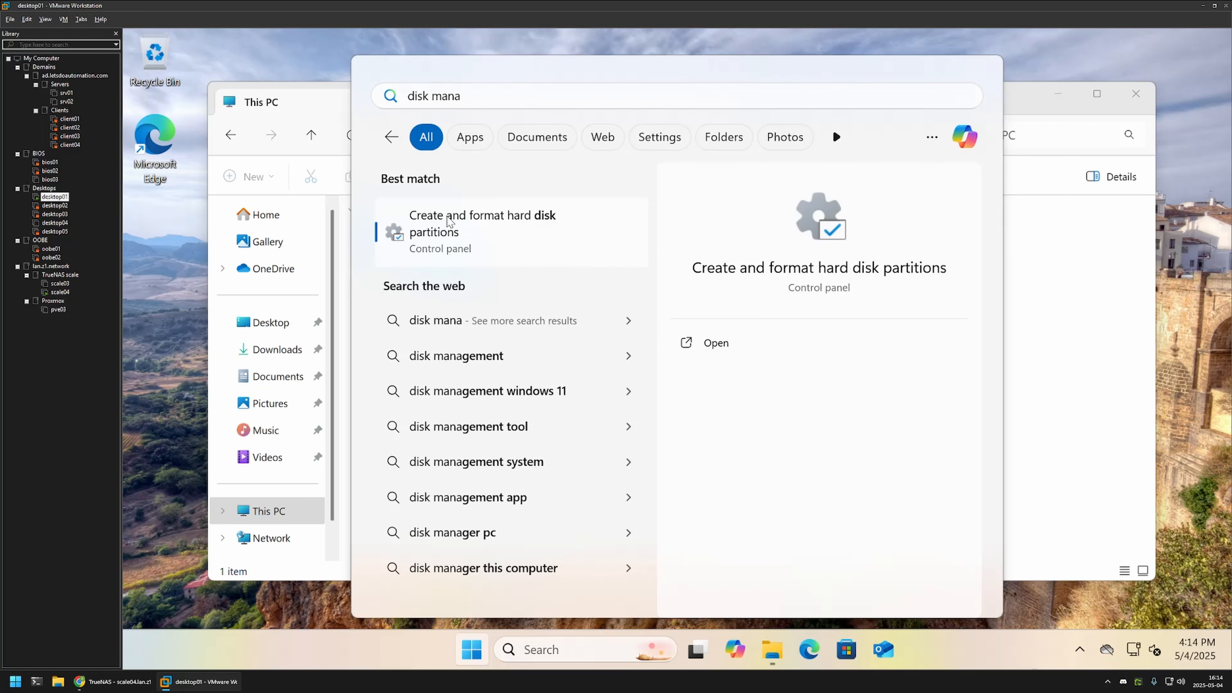
{"action": "left_click", "coordinate": [448, 220]}
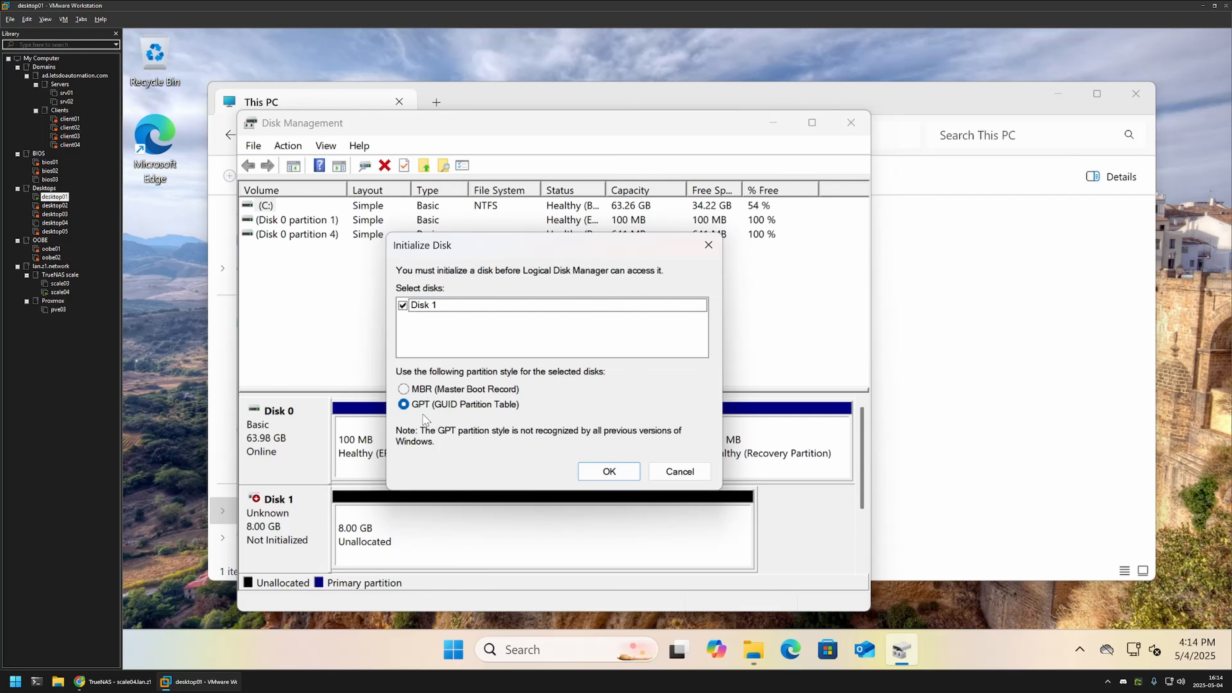
Initialize Disk 1 with GPT, confirm This PC shows no new drive, and right-click its unallocated space.
{"action": "left_click", "coordinate": [608, 473]}
{"action": "double_click", "coordinate": [551, 128]}
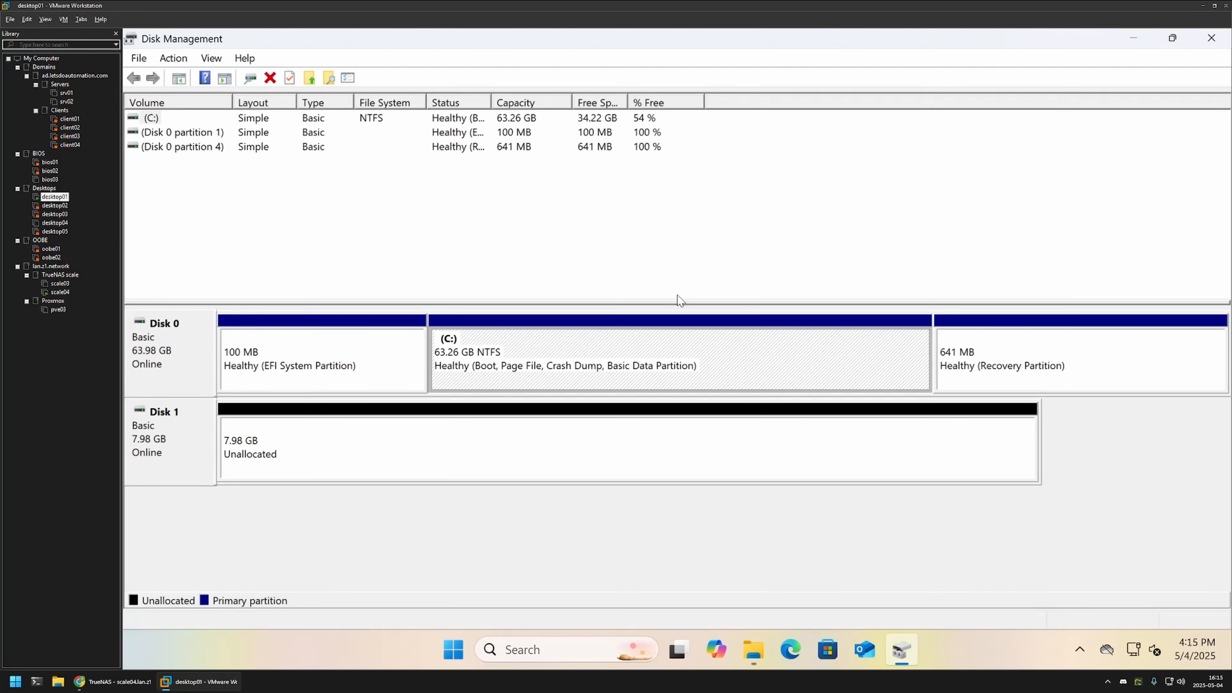
{"action": "left_click", "coordinate": [345, 431]}
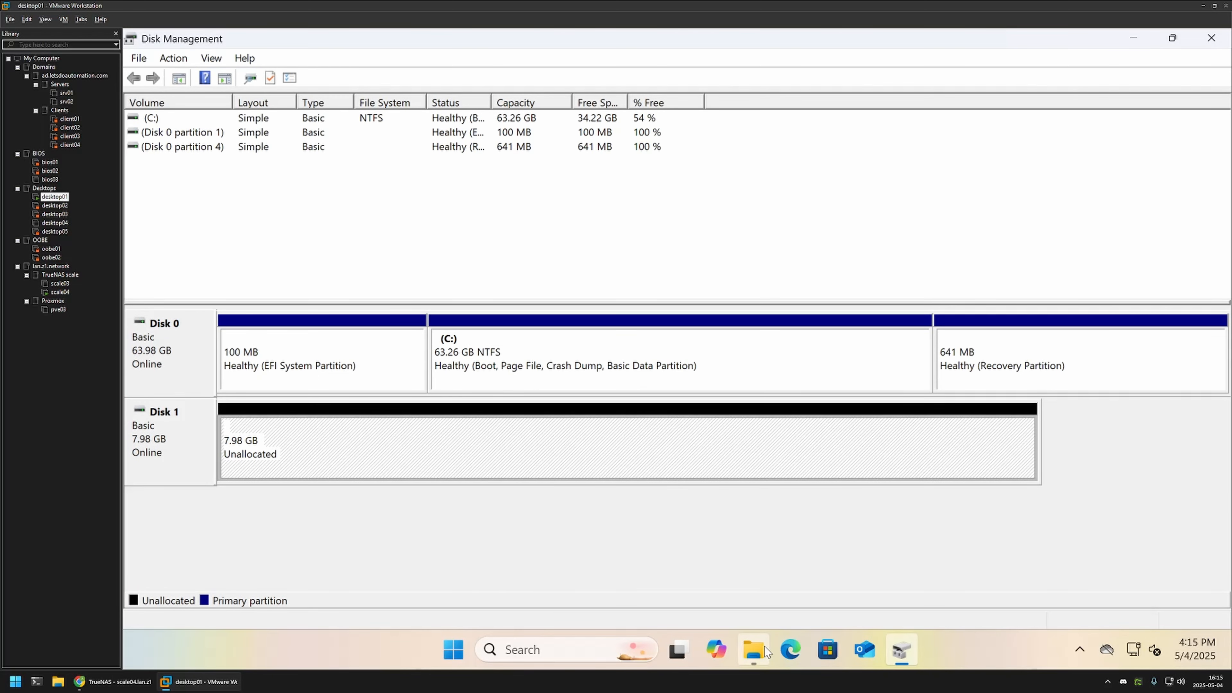
{"action": "left_click", "coordinate": [753, 650]}
{"action": "left_click", "coordinate": [1057, 93]}
{"action": "right_click", "coordinate": [454, 421]}
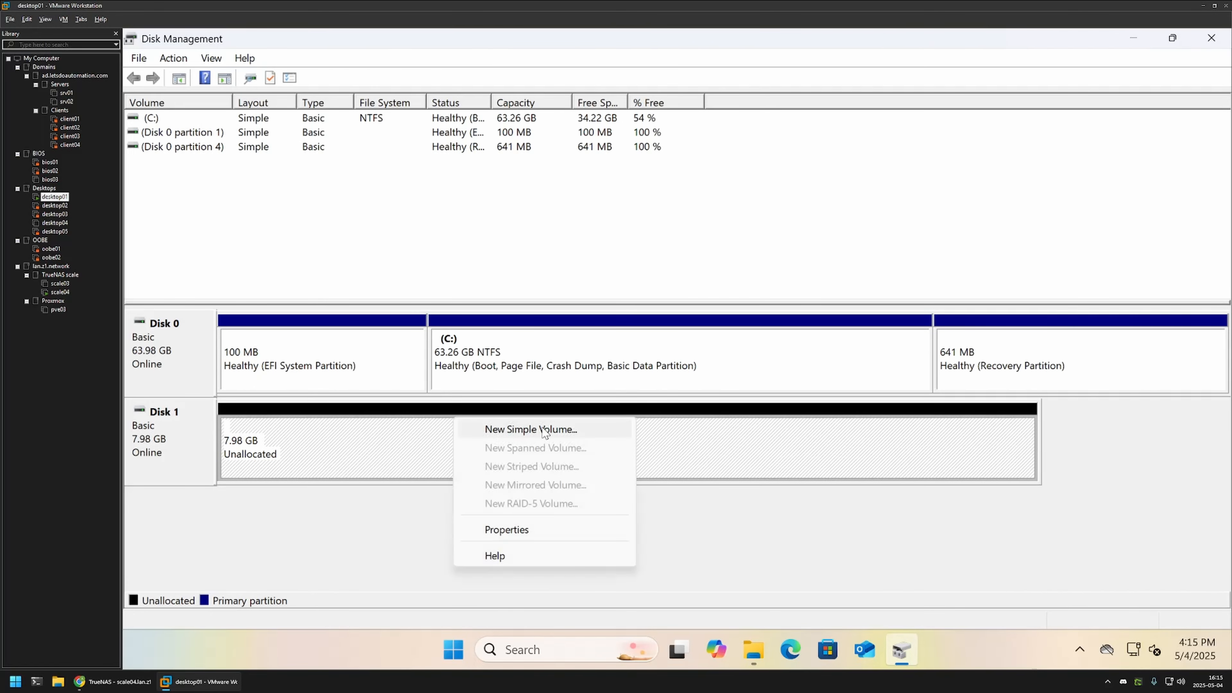
Create a new simple volume on Disk 1 using the full 8174 MB and drive letter D.
{"action": "left_click", "coordinate": [545, 430]}
{"action": "left_click", "coordinate": [467, 422]}
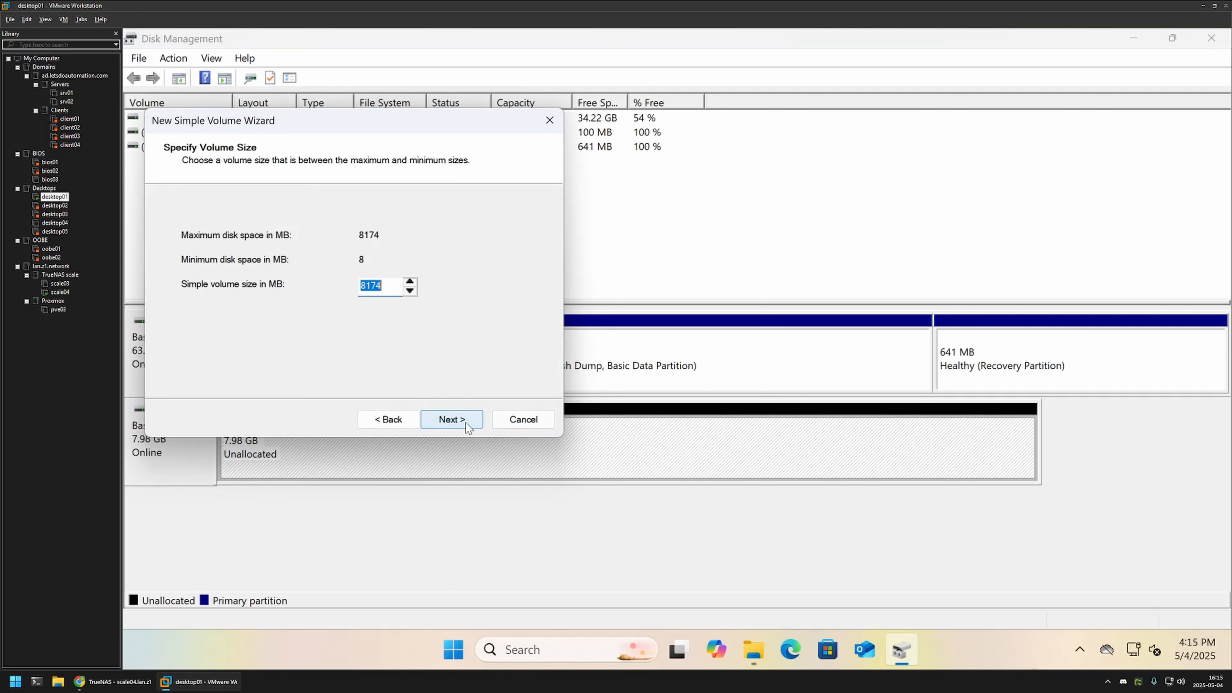
{"action": "left_click", "coordinate": [466, 426]}
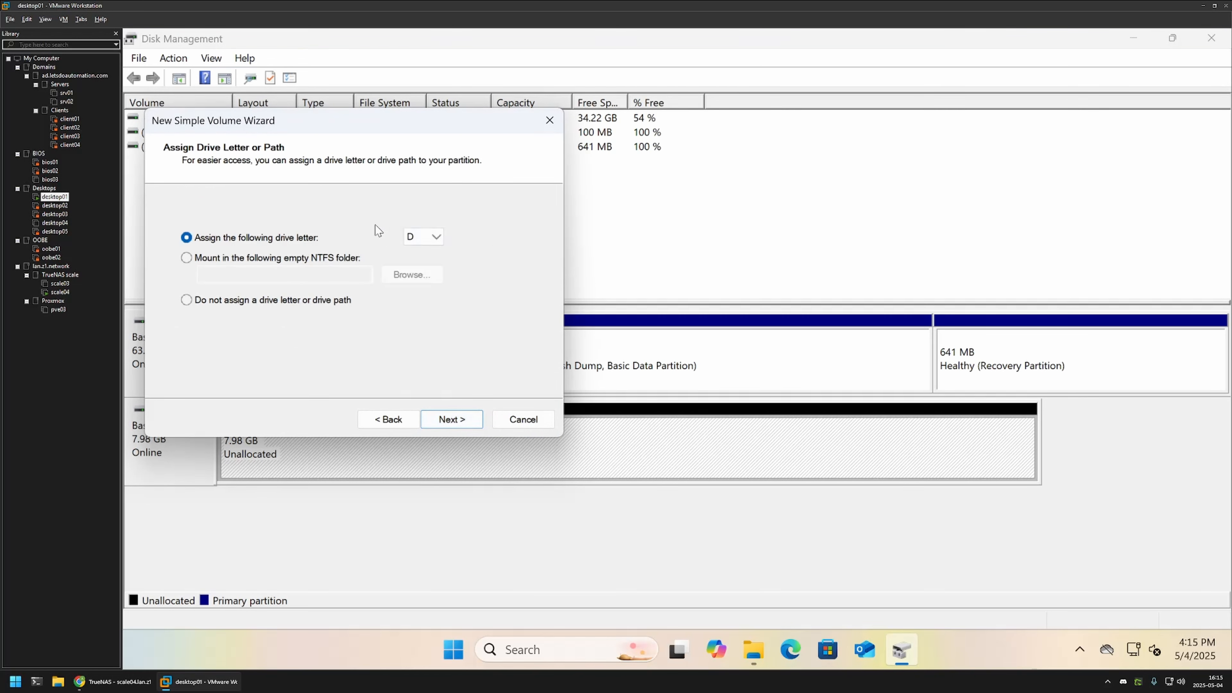
{"action": "left_click", "coordinate": [448, 418]}
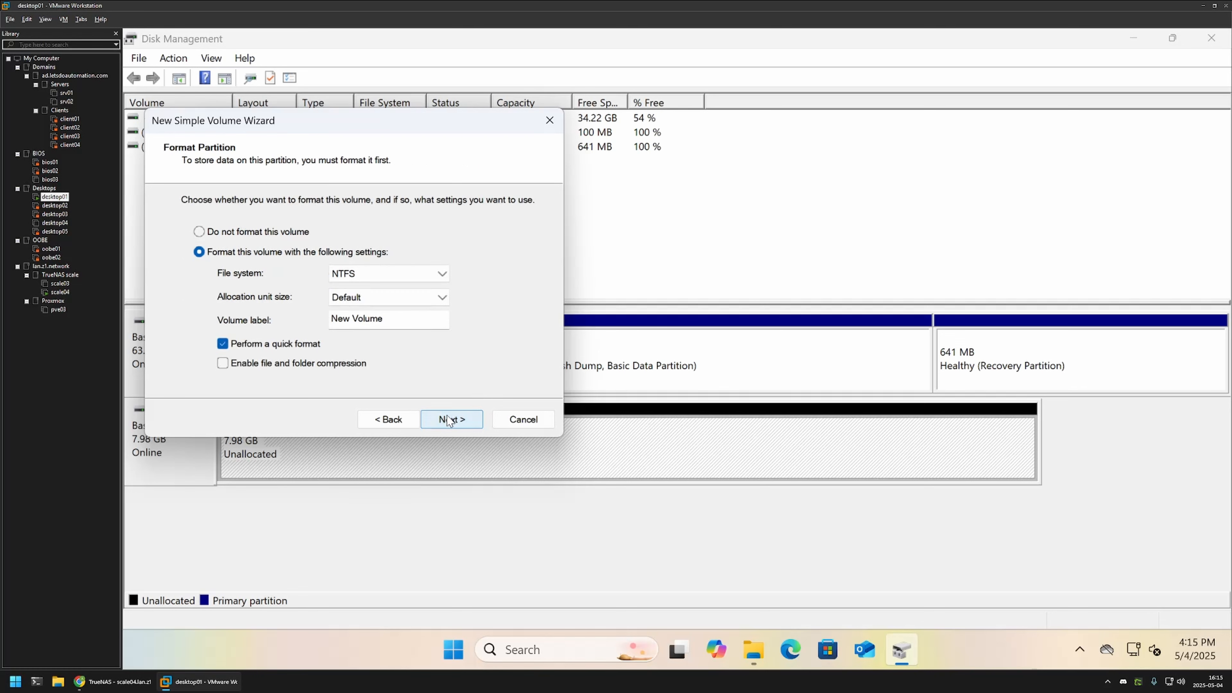
Quick-format it NTFS as 'New Volume' with default allocation size, then confirm D: in This PC.
{"action": "left_click_drag", "start_coordinate": [404, 320], "coordinate": [319, 321]}
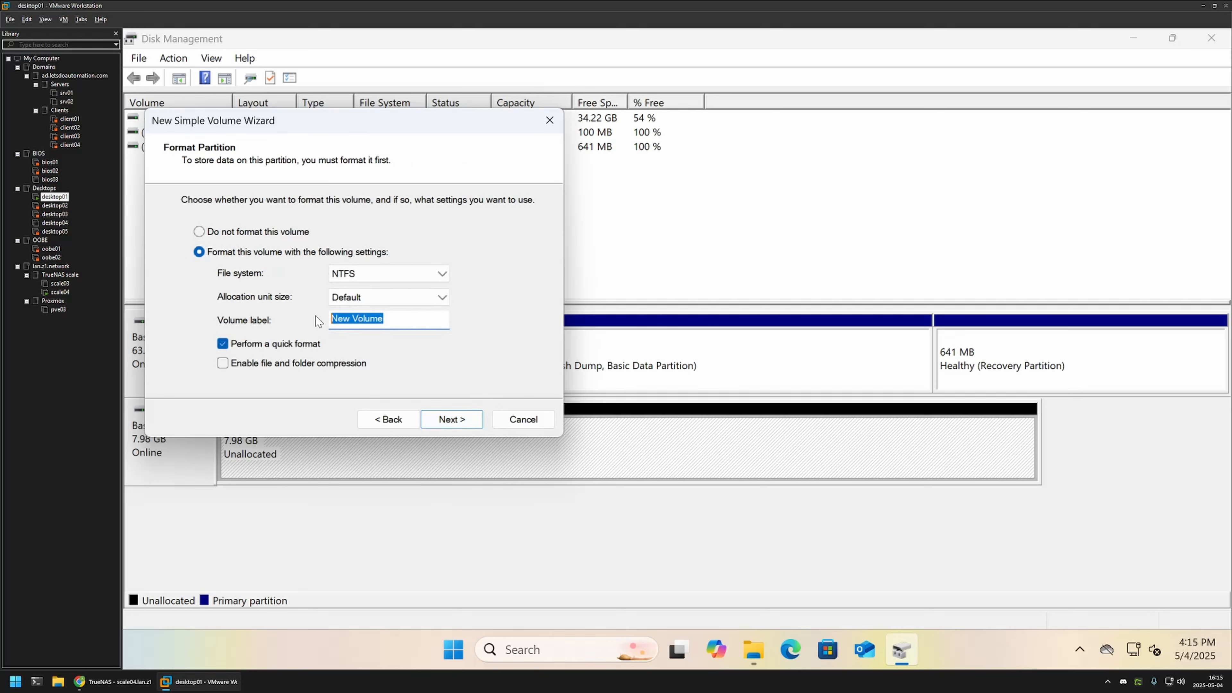
{"action": "left_click", "coordinate": [388, 298]}
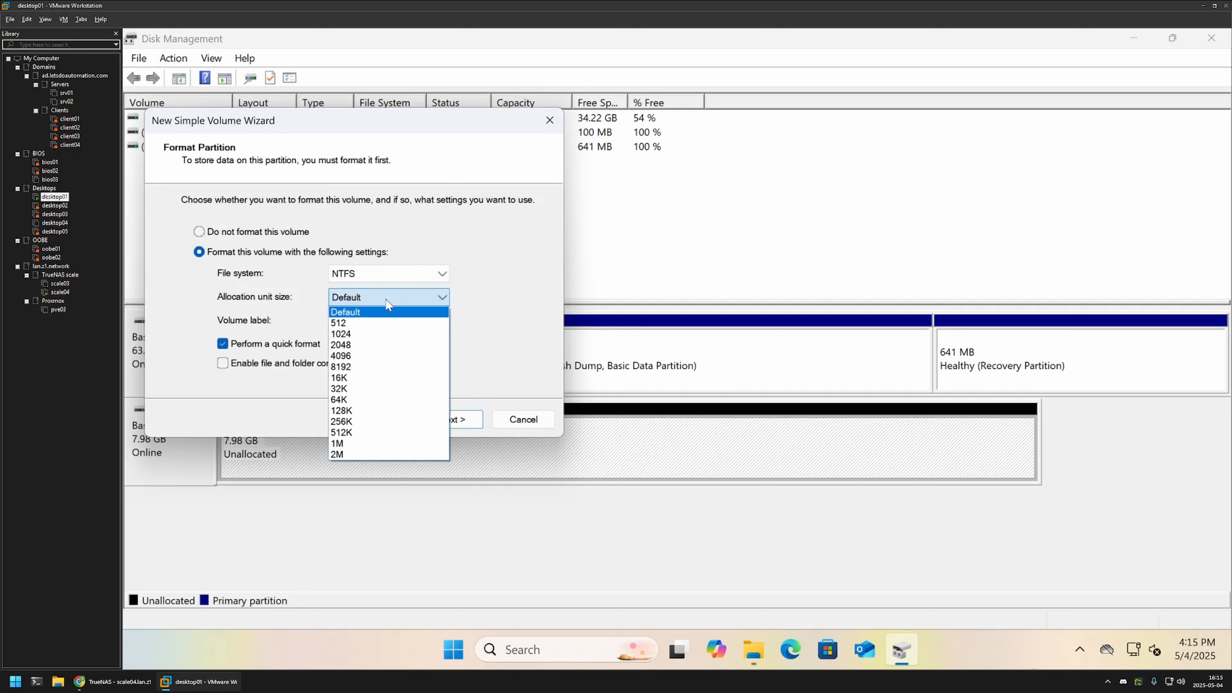
{"action": "left_click", "coordinate": [371, 314]}
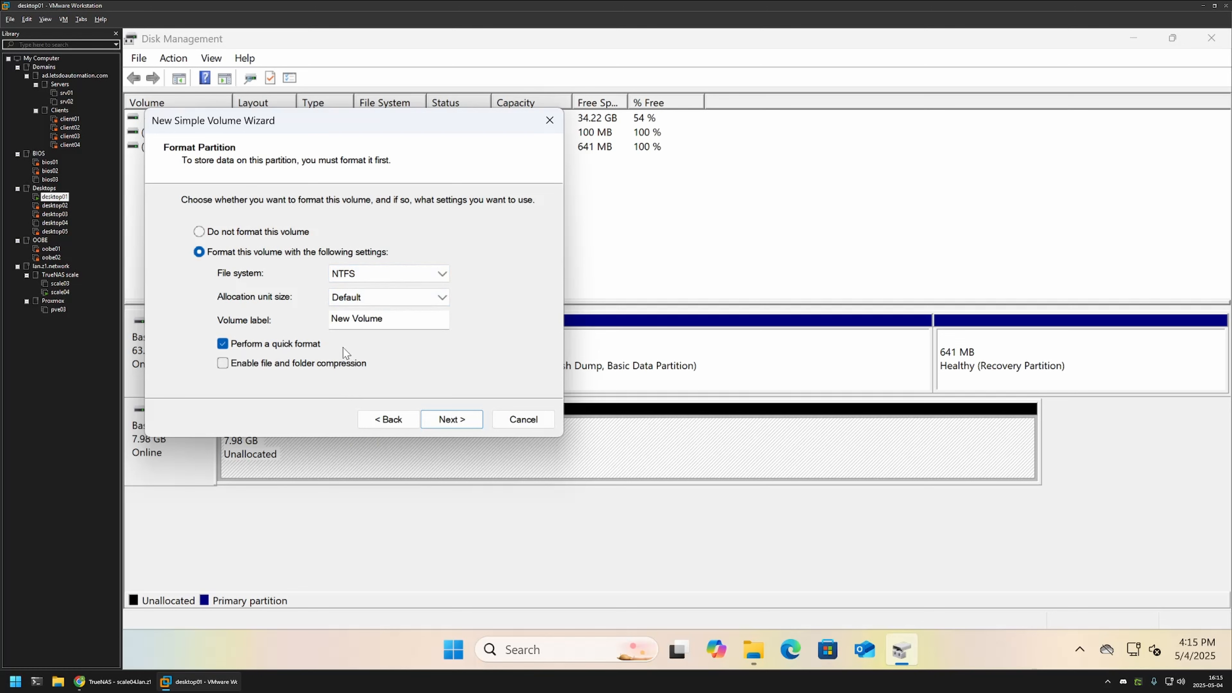
{"action": "left_click", "coordinate": [451, 419]}
{"action": "left_click", "coordinate": [458, 418]}
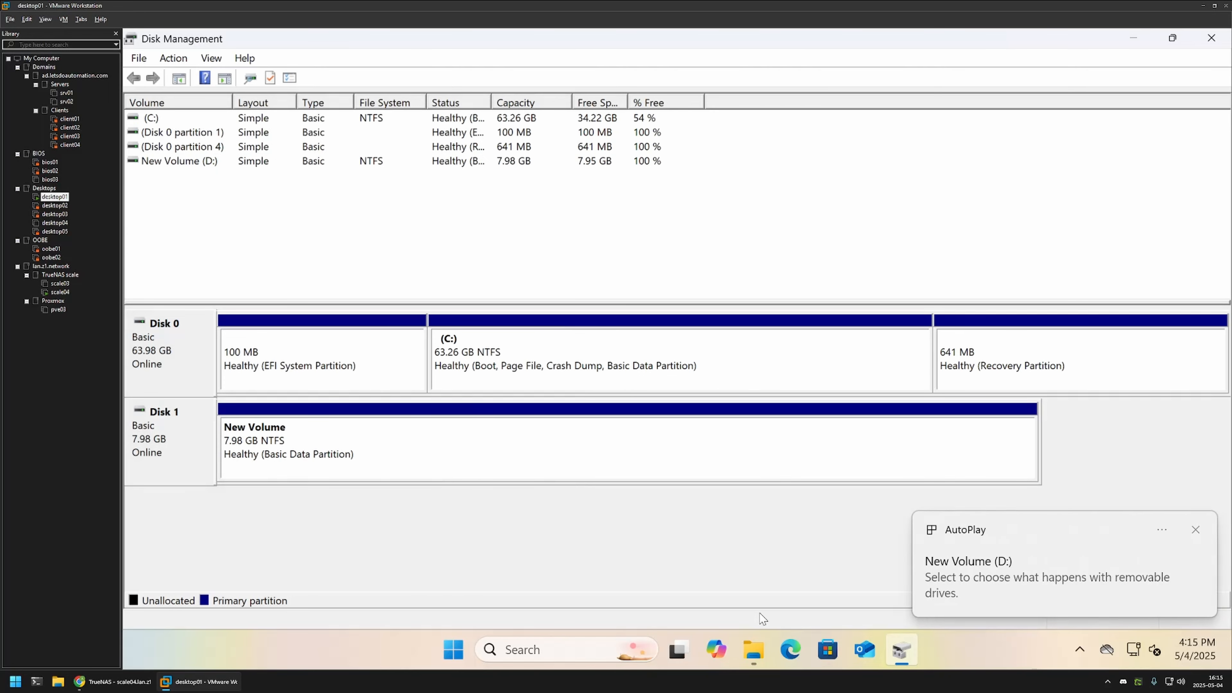
{"action": "left_click", "coordinate": [754, 650]}
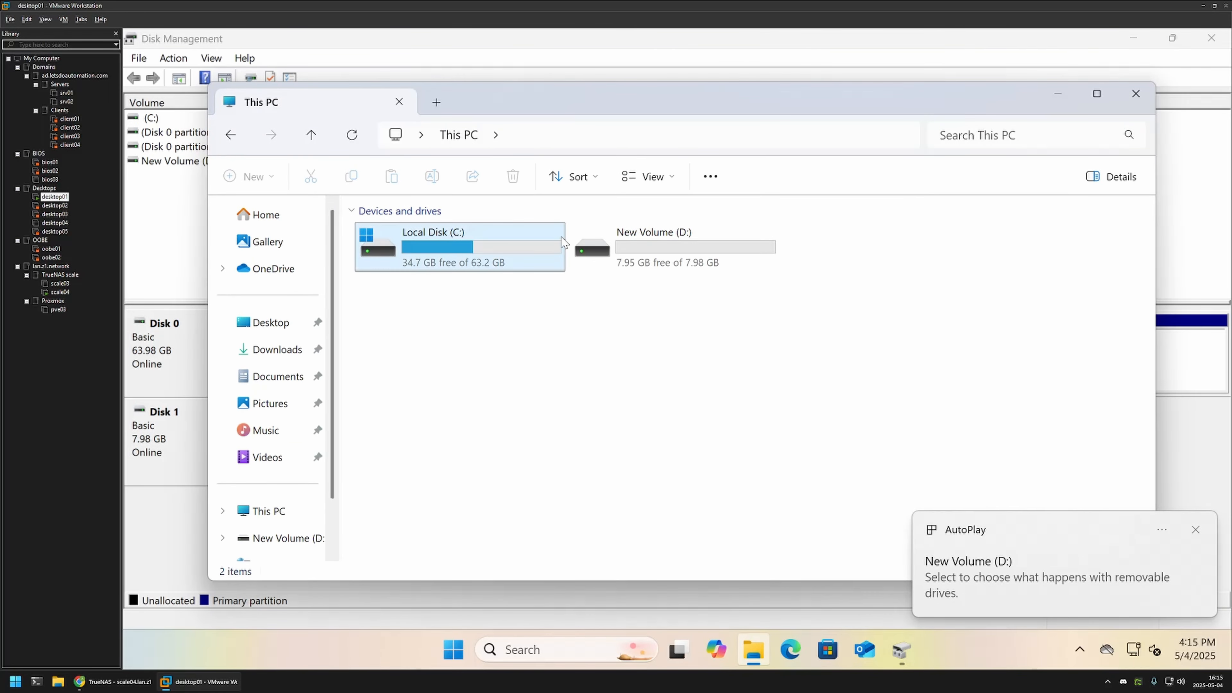